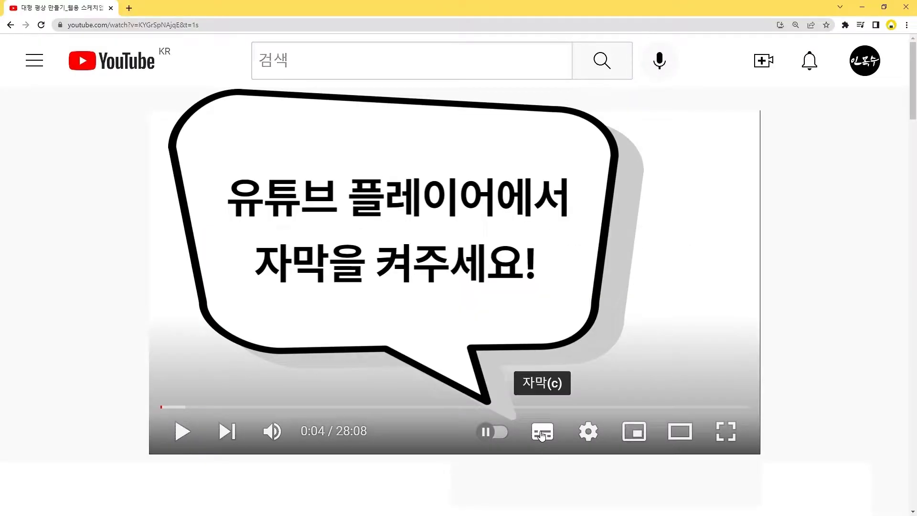
- Save the window model under the new name 창세트애니메이션 inside the SketchUp folder
click(542, 435)
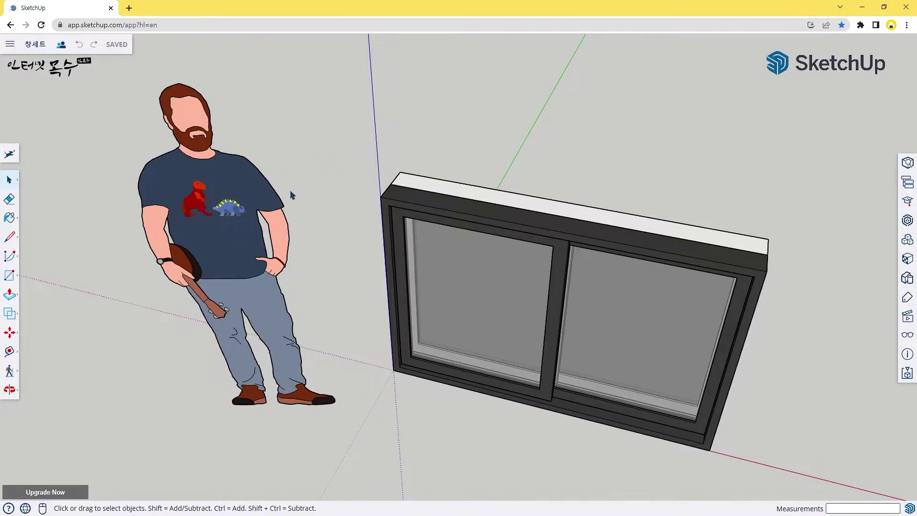
click(11, 49)
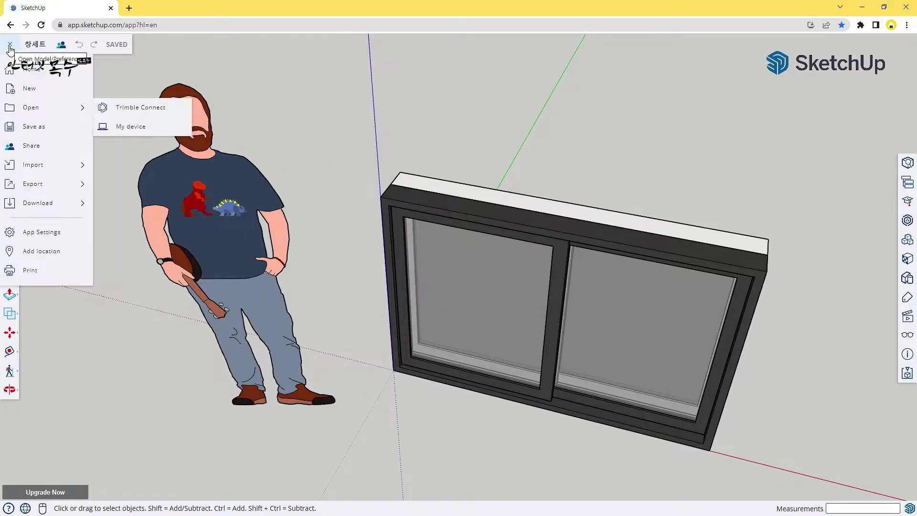
click(56, 130)
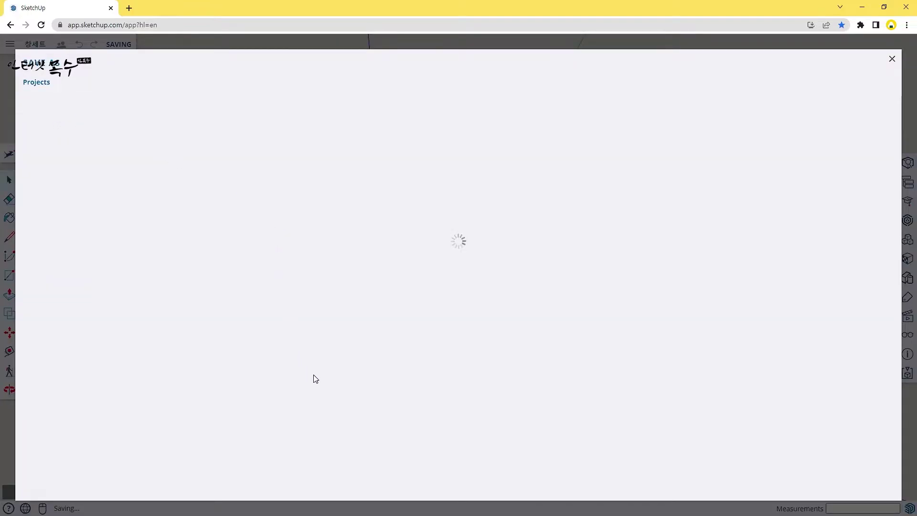
click(77, 162)
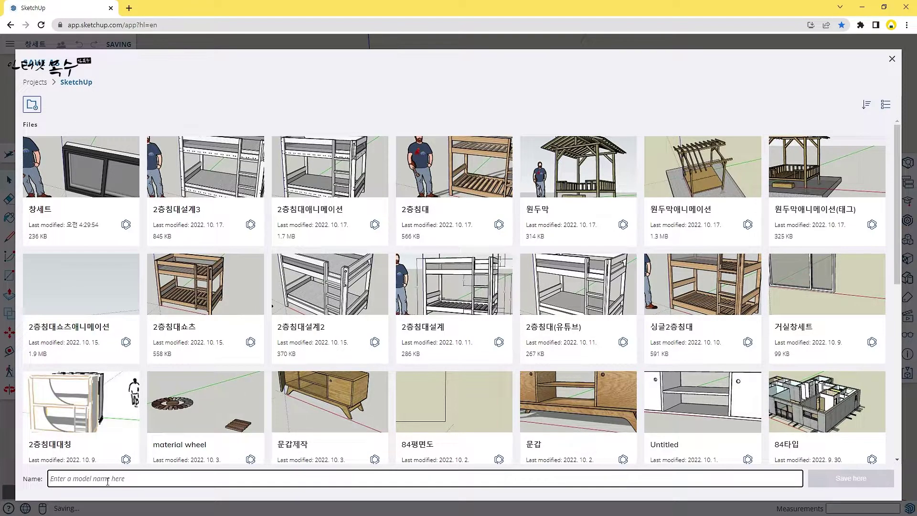
text(창시)
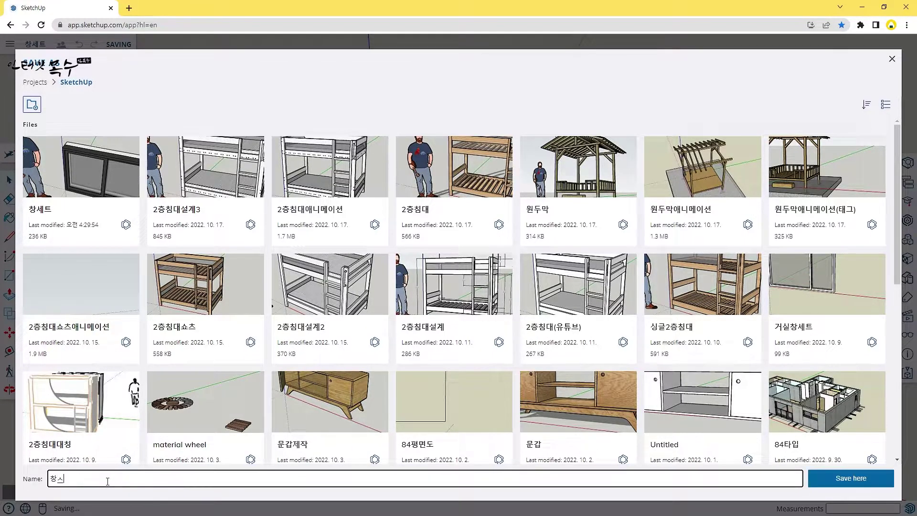
text(트)
text(애)
text(니멘)
text(이)
text(셔)
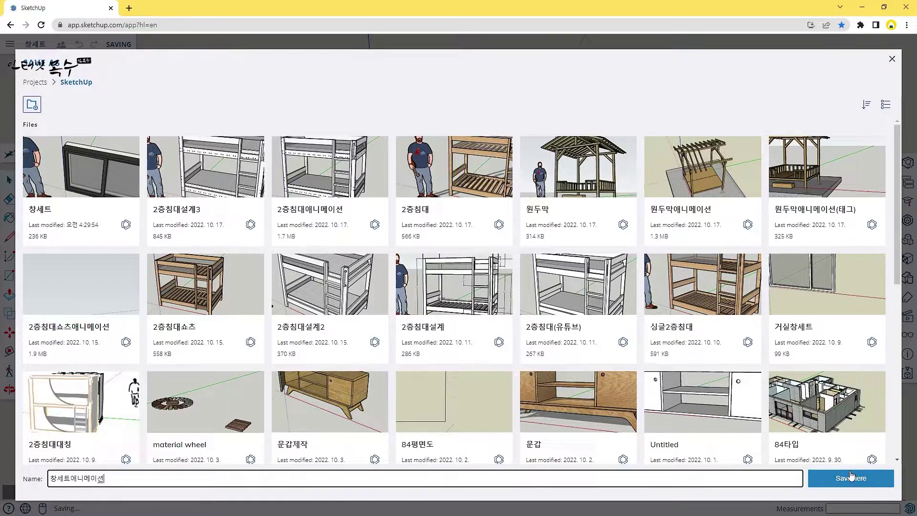
click(851, 484)
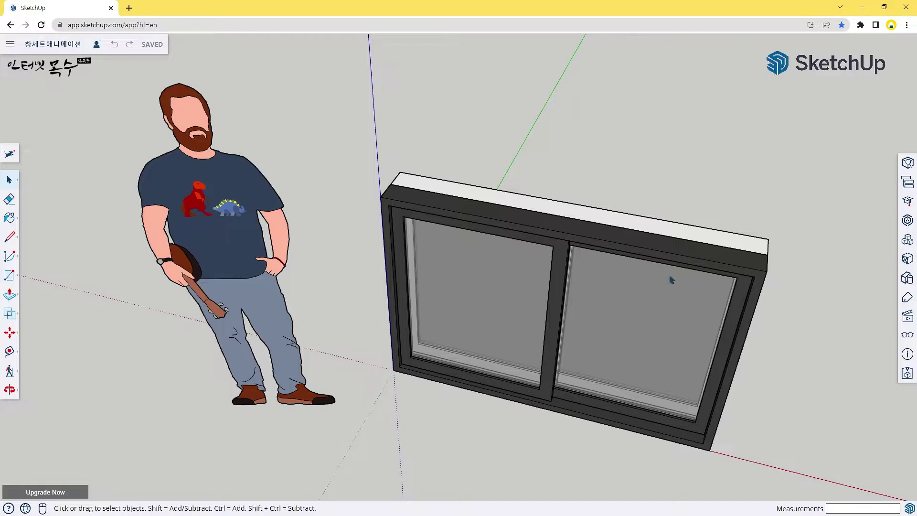
- Explode the window group and its nested group into separate parts
click(558, 228)
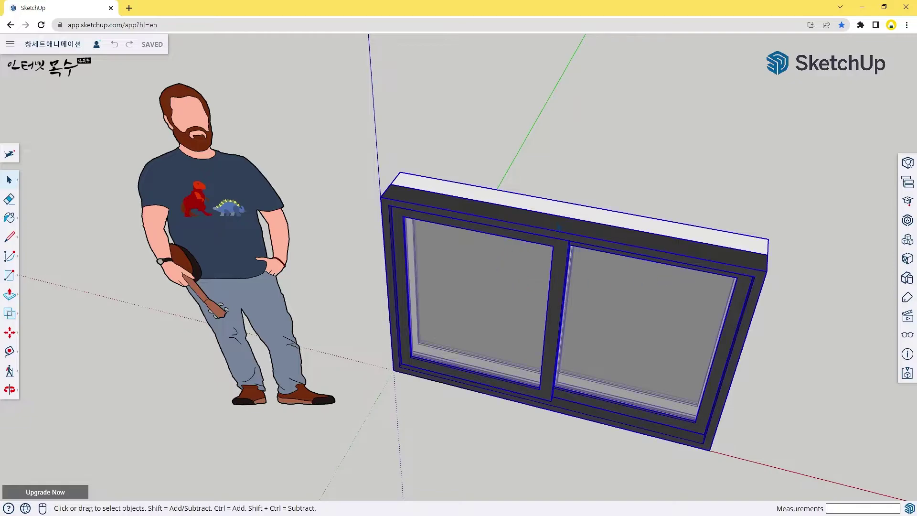
mouse_move(679, 273)
middle_down()
mouse_move(148, 141)
mouse_move(575, 205)
mouse_move(654, 178)
middle_up()
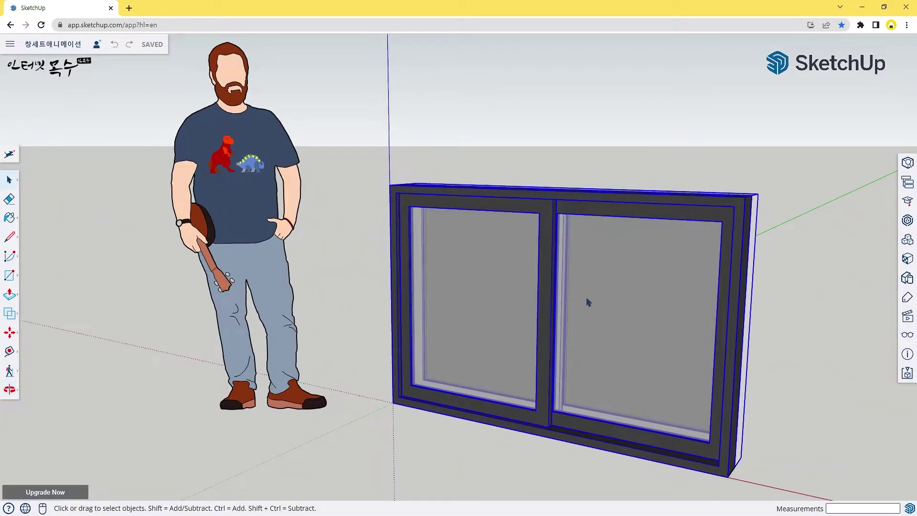
shift+middle_drag(590, 306, 512, 223)
right_click(499, 182)
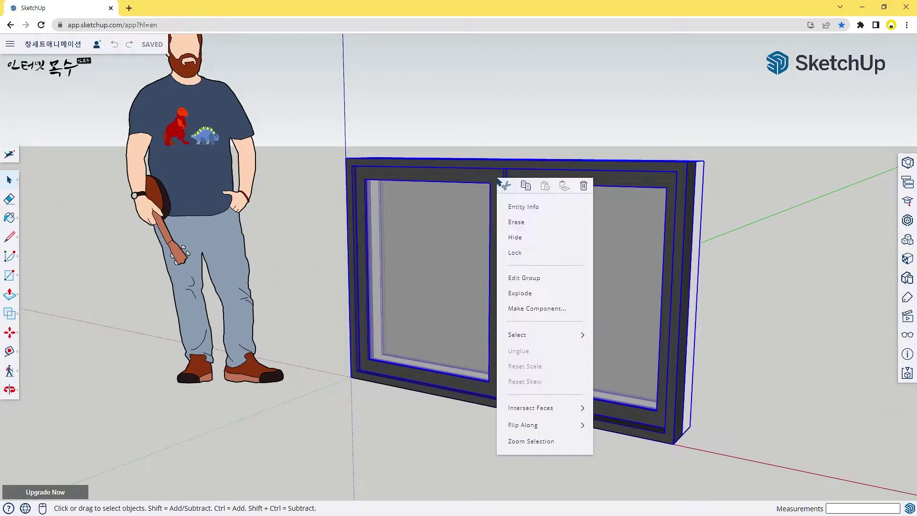
click(529, 294)
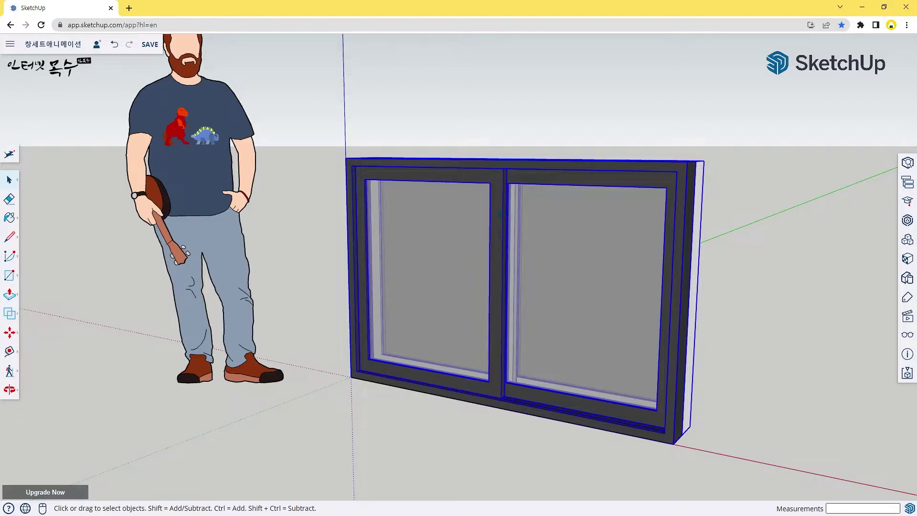
right_click(500, 213)
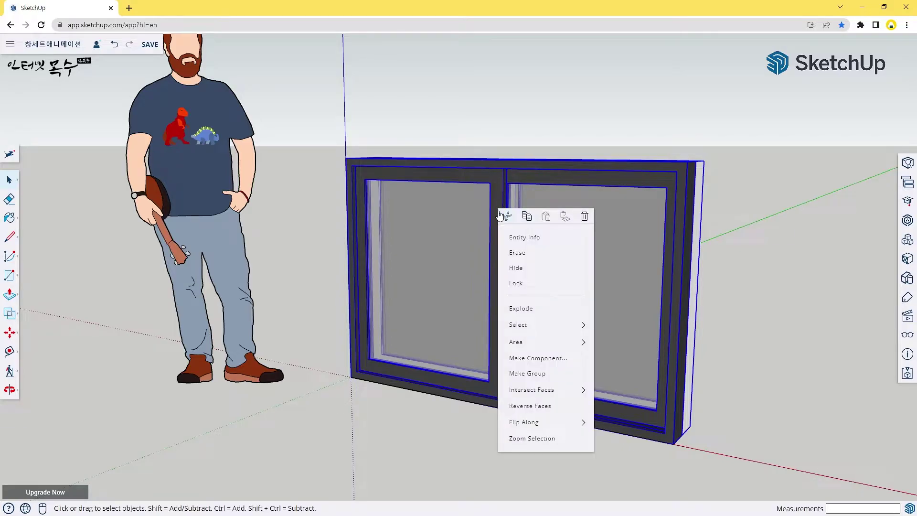
click(530, 313)
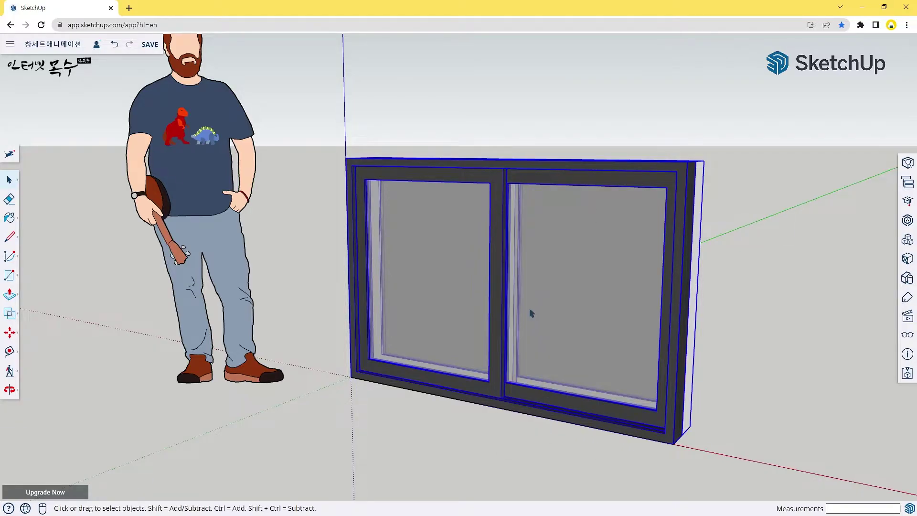
- Select the sashes, outer frame, white casing and sash frames to check each is separate
click(767, 271)
click(518, 258)
click(695, 250)
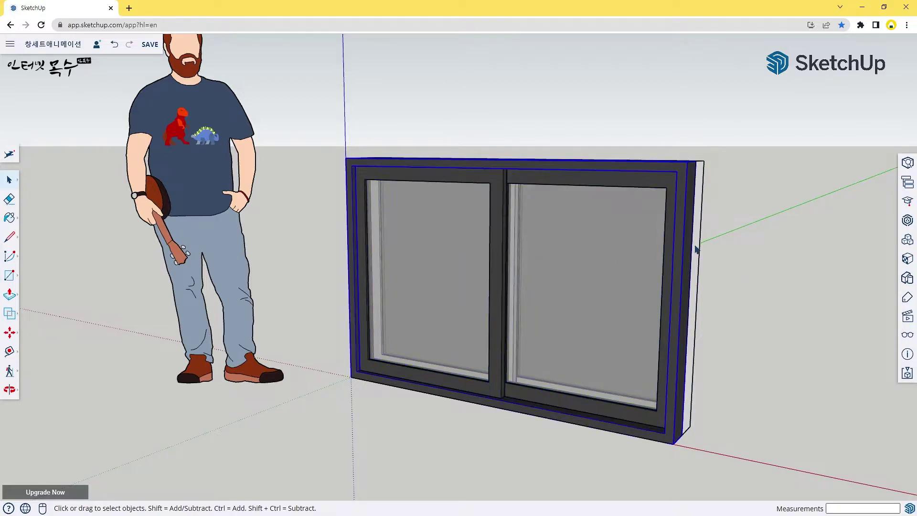
middle_drag(701, 246, 577, 208)
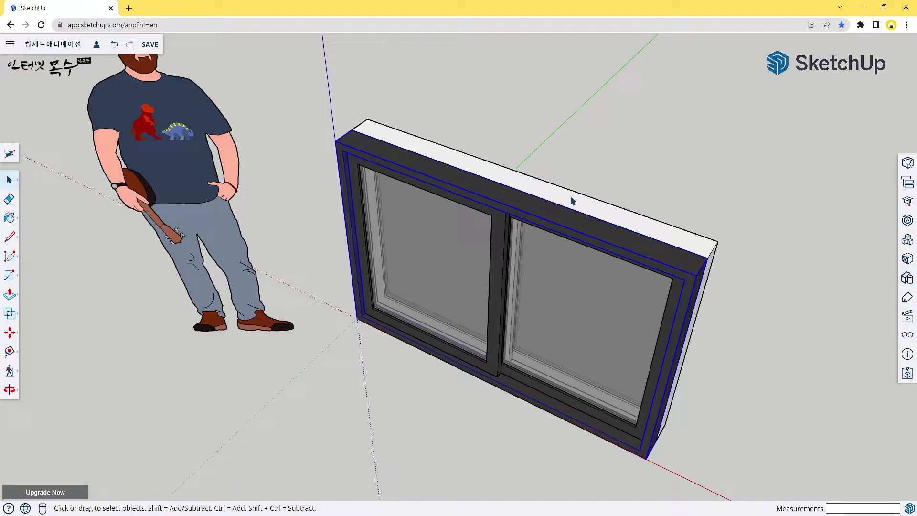
click(573, 199)
click(500, 284)
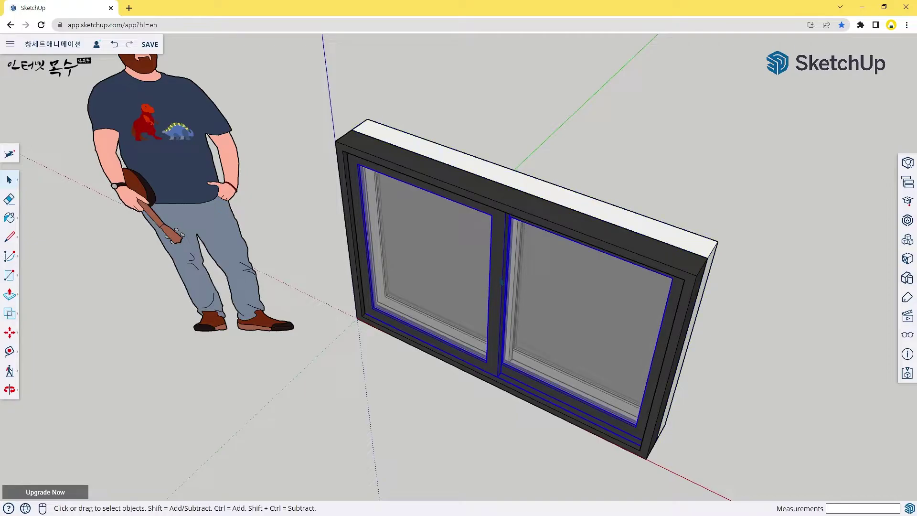
mouse_move(655, 341)
middle_down()
mouse_move(432, 297)
mouse_move(219, 191)
middle_up()
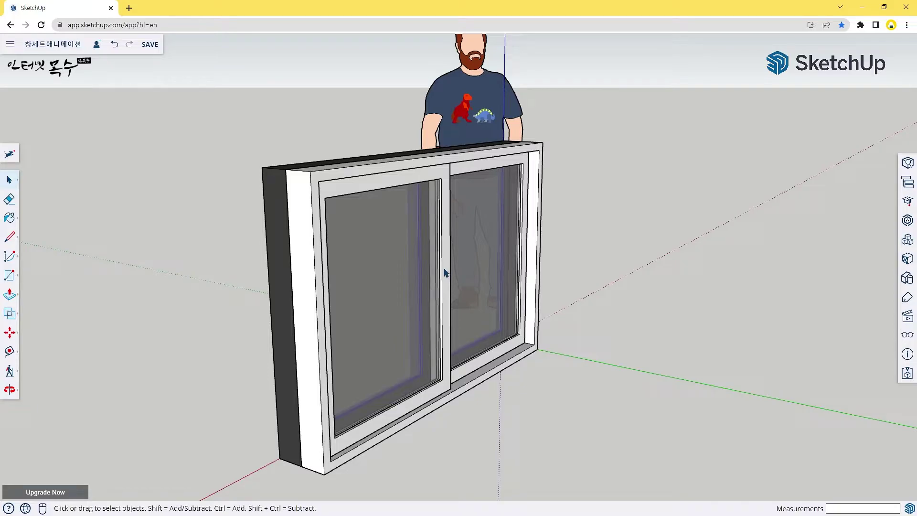
mouse_move(197, 305)
middle_down()
mouse_move(345, 307)
mouse_move(749, 240)
middle_up()
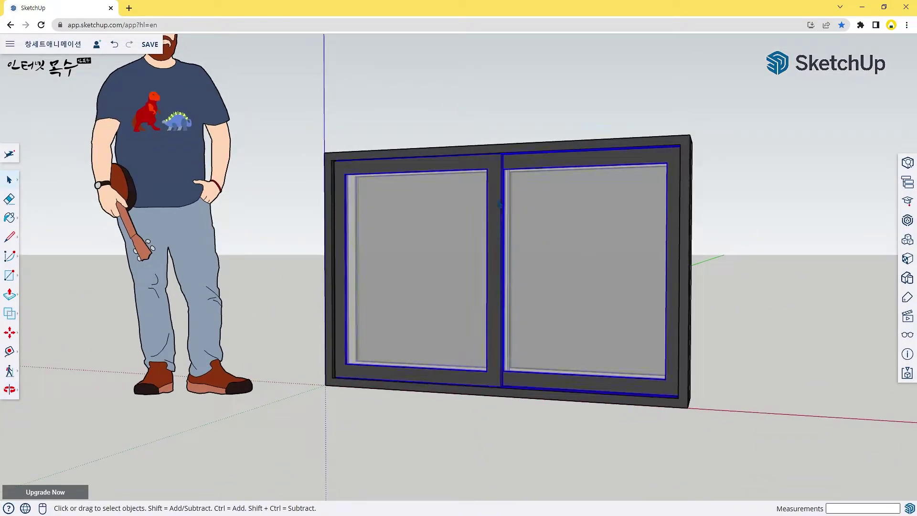
- Explode the sash group so the left and right sashes select individually
right_click(492, 201)
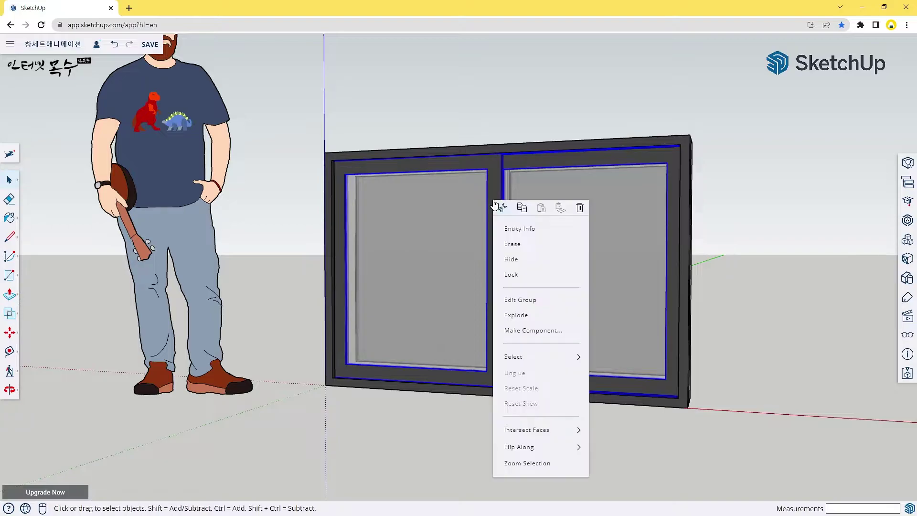
click(524, 315)
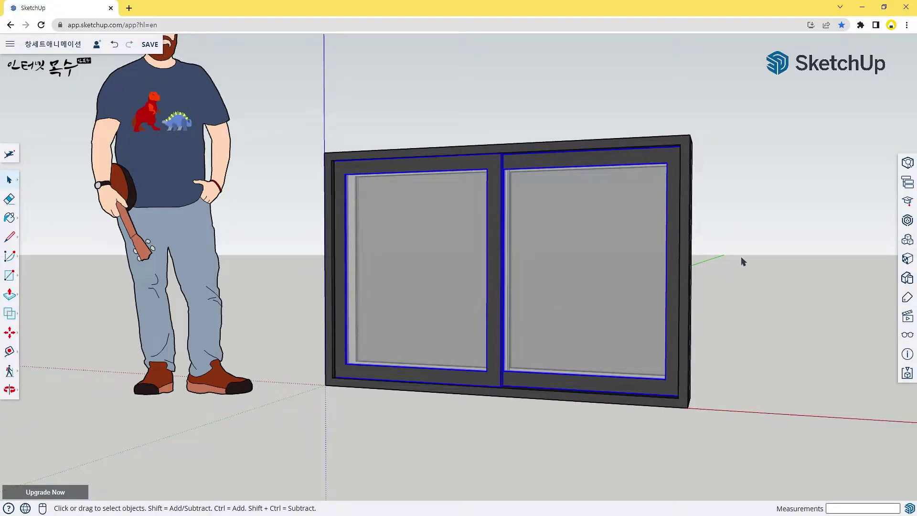
mouse_move(741, 258)
middle_down()
mouse_move(71, 320)
mouse_move(262, 256)
middle_up()
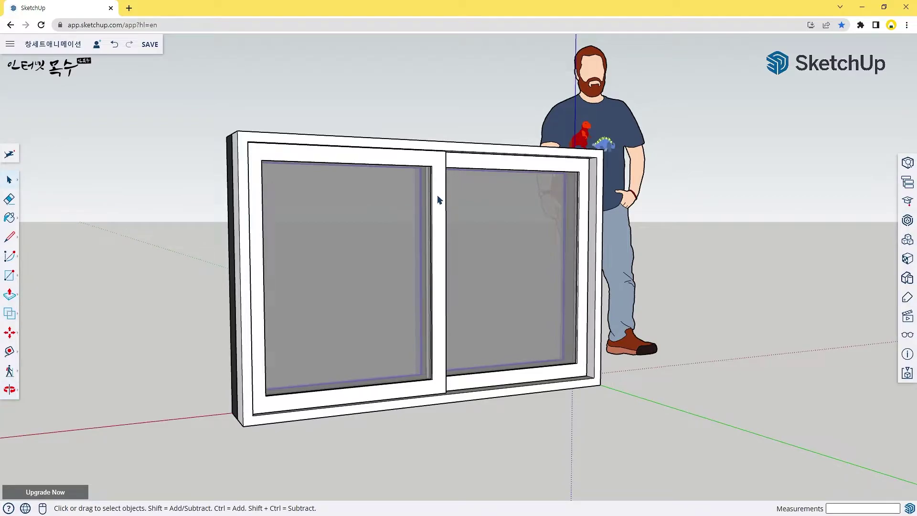
click(439, 199)
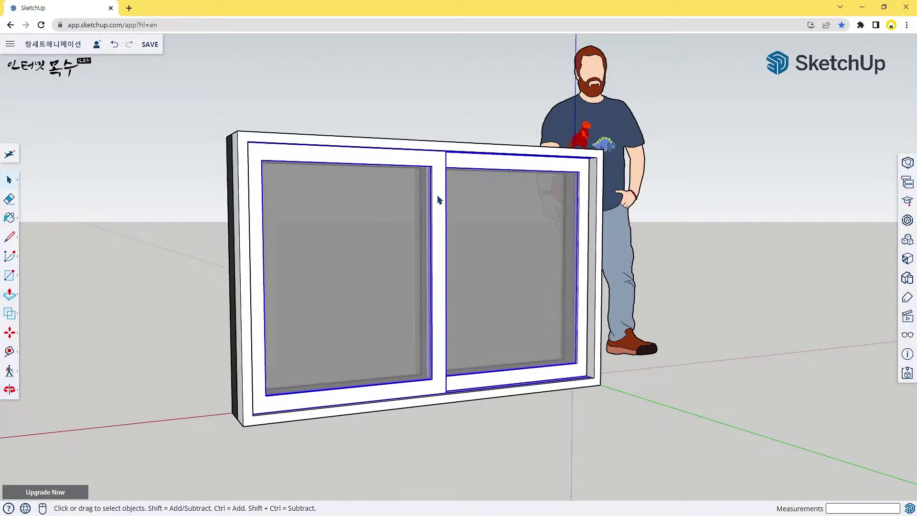
right_click(439, 200)
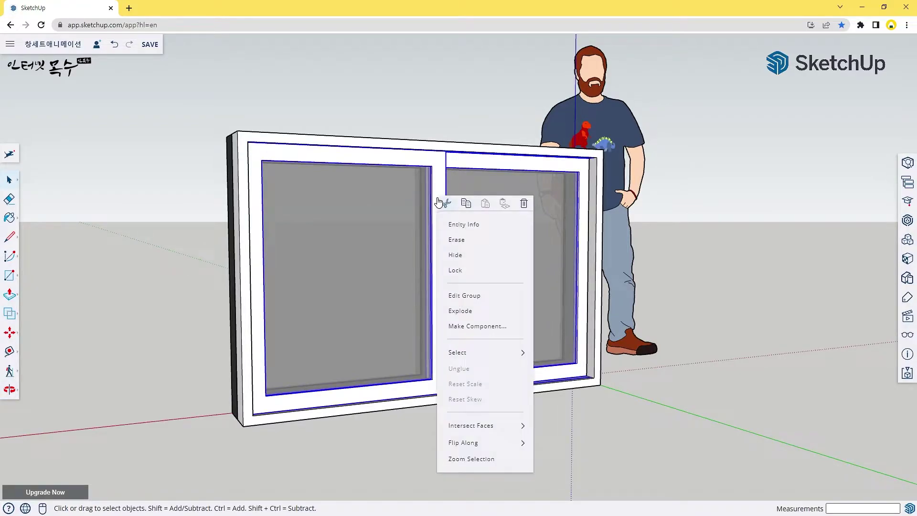
click(469, 313)
click(561, 254)
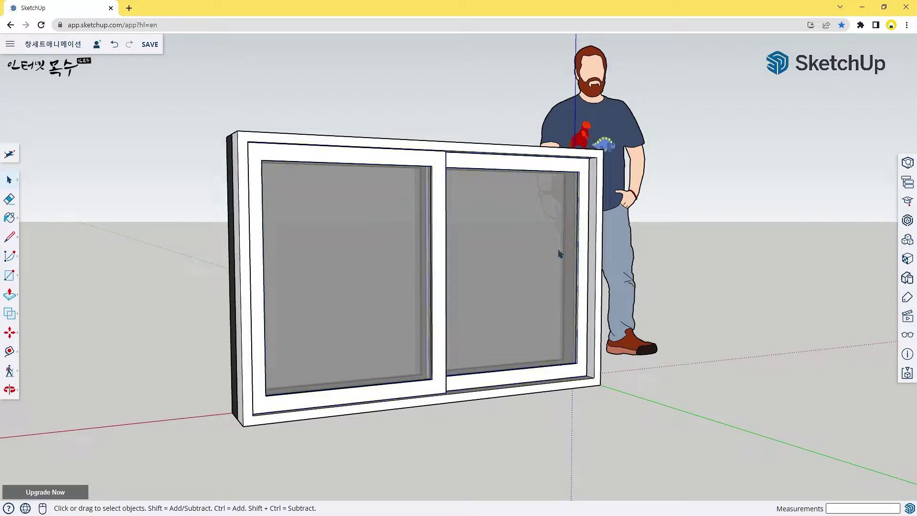
click(386, 255)
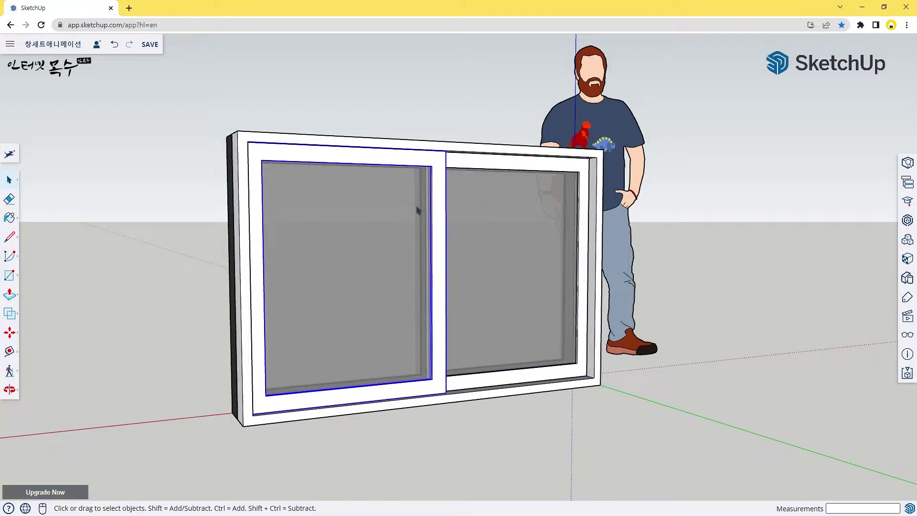
- Orbit around the back and underside of the window, ending with it facing squarely
middle_drag(288, 305, 605, 297)
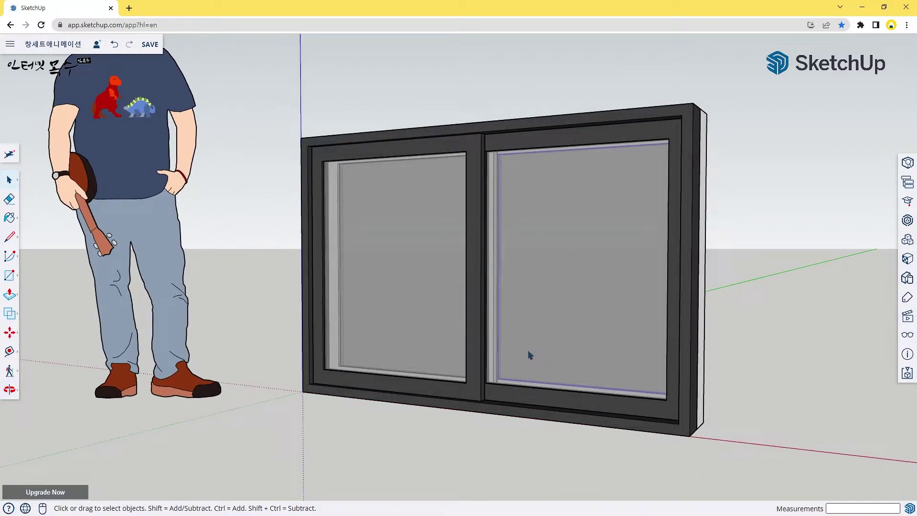
middle_drag(530, 354, 474, 135)
mouse_move(485, 409)
middle_down()
mouse_move(424, 259)
mouse_move(557, 401)
mouse_move(540, 364)
middle_up()
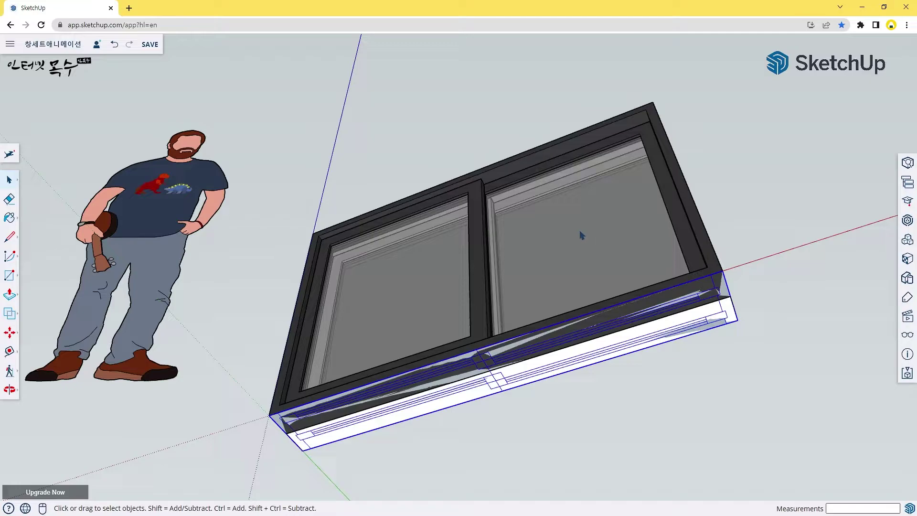
middle_drag(581, 235, 583, 348)
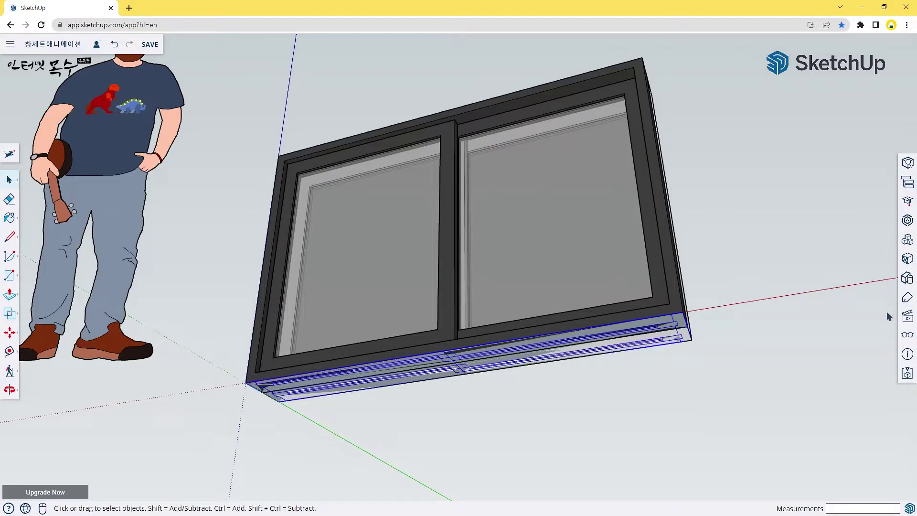
- Add a tag named 01.도면 in the Tags panel and select it for assigning
click(907, 299)
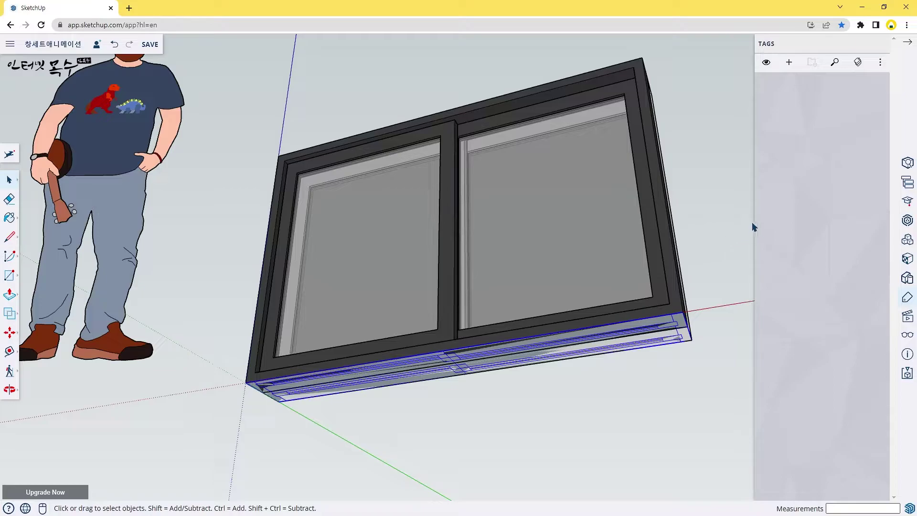
click(789, 63)
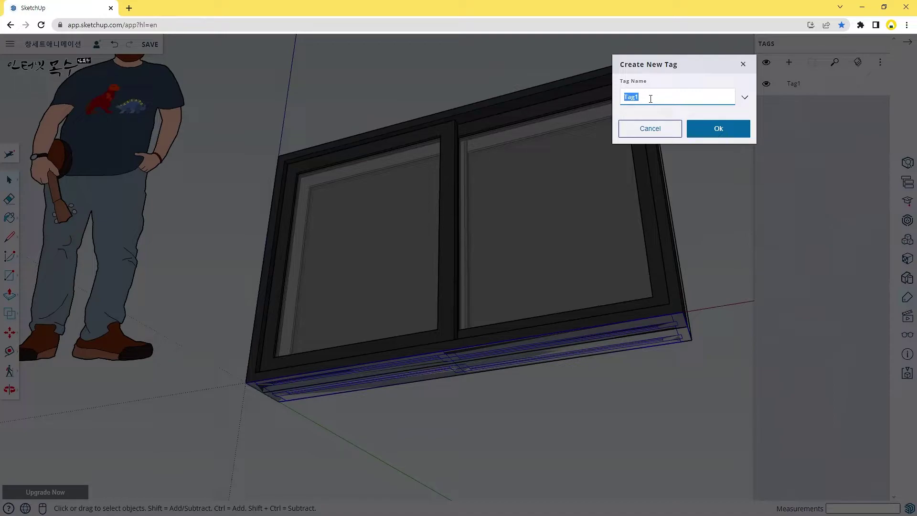
text(0)
text(1.)
text(도면)
click(719, 134)
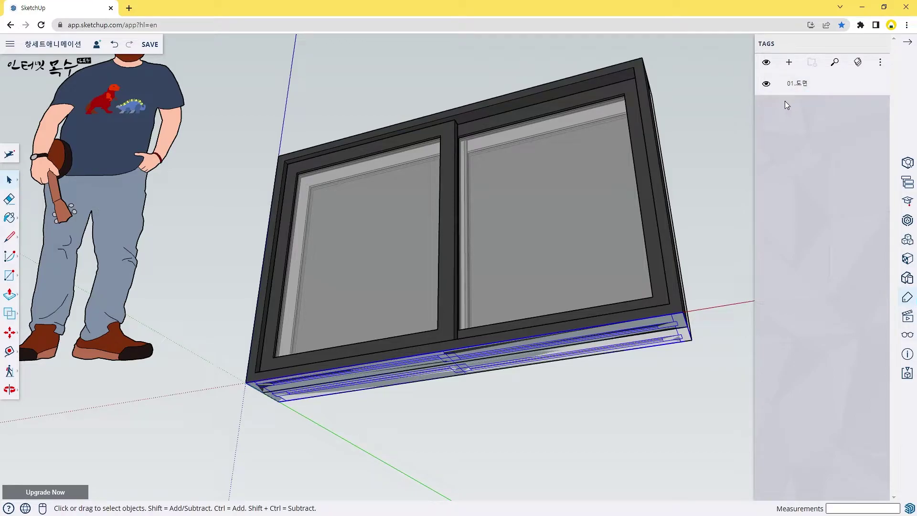
mouse_move(821, 83)
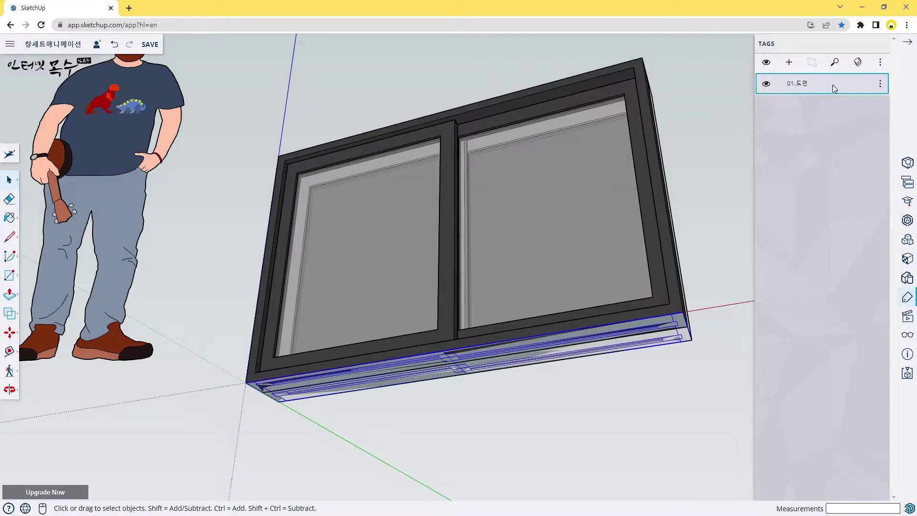
click(833, 85)
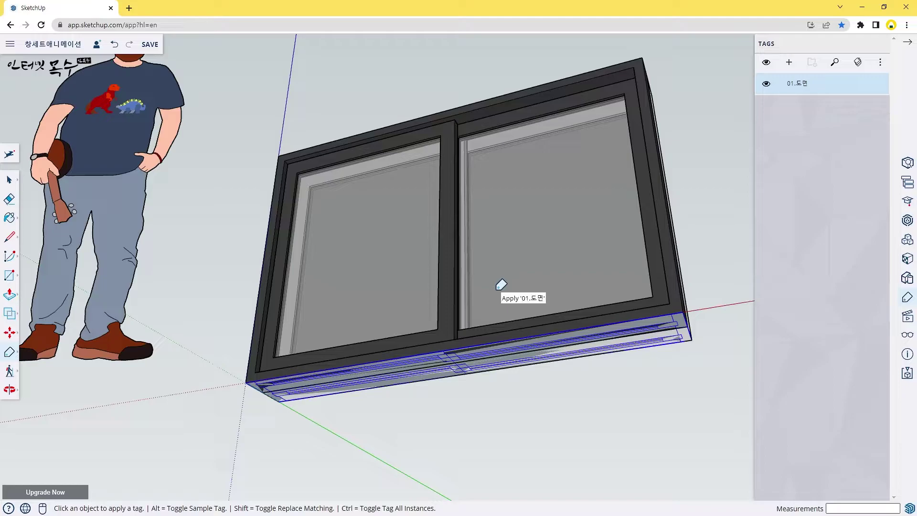
- Put the sill under the window on the 01.도면 tag and hide that tag
click(548, 345)
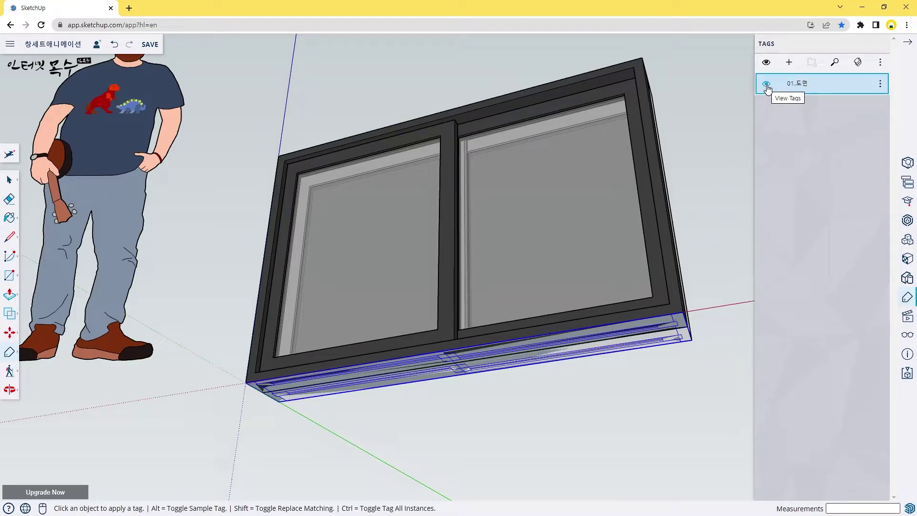
click(766, 84)
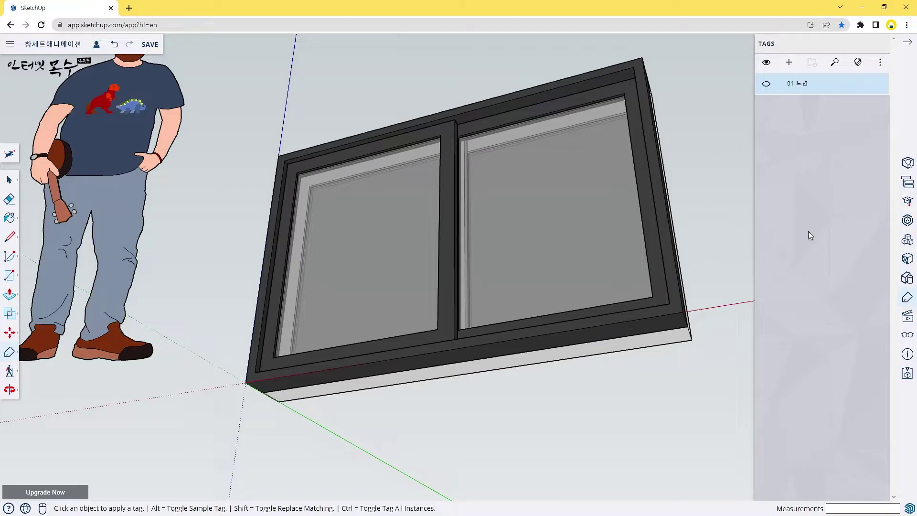
mouse_move(824, 83)
click(766, 86)
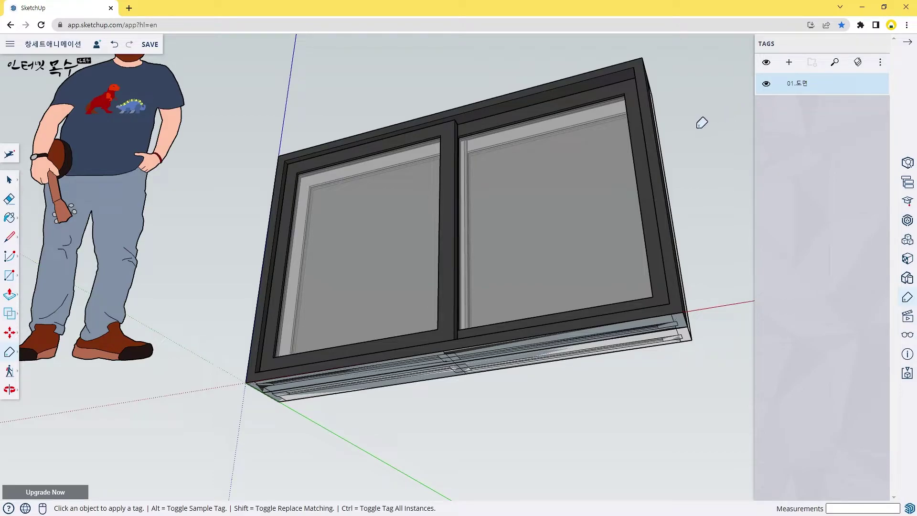
click(766, 85)
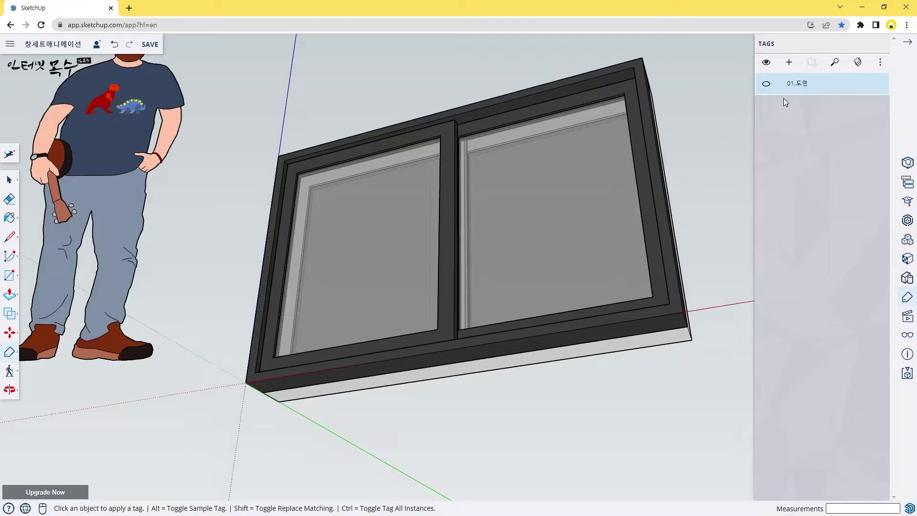
- Create tag 02.창틀1, apply it to the outer dark frame and hide it
mouse_move(822, 84)
click(789, 63)
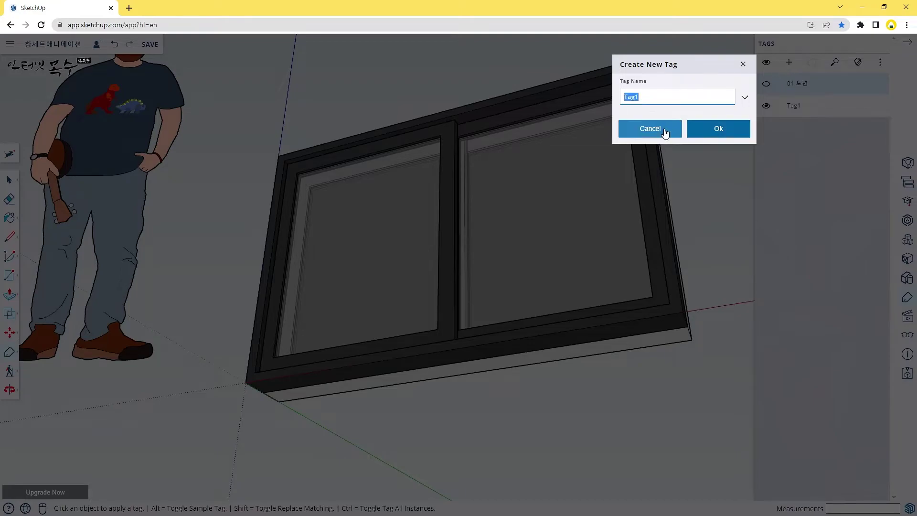
text(02.창)
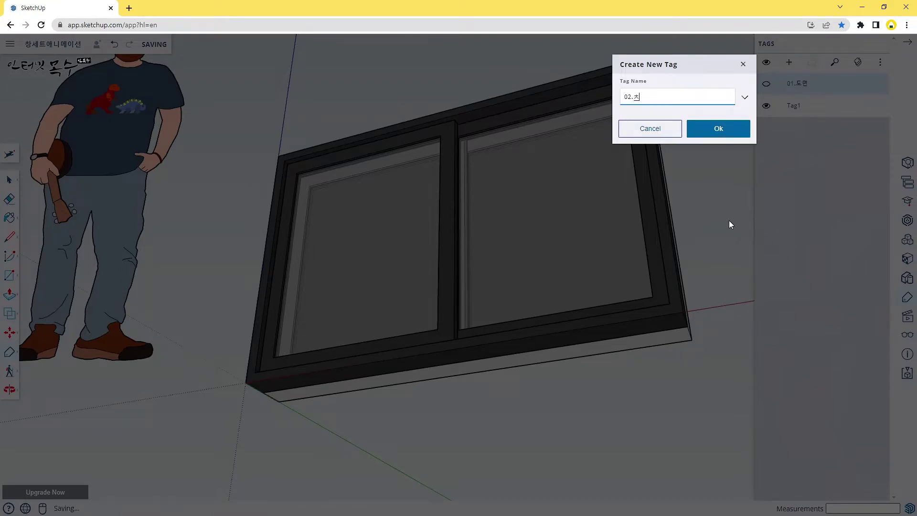
text(트)
key(Return)
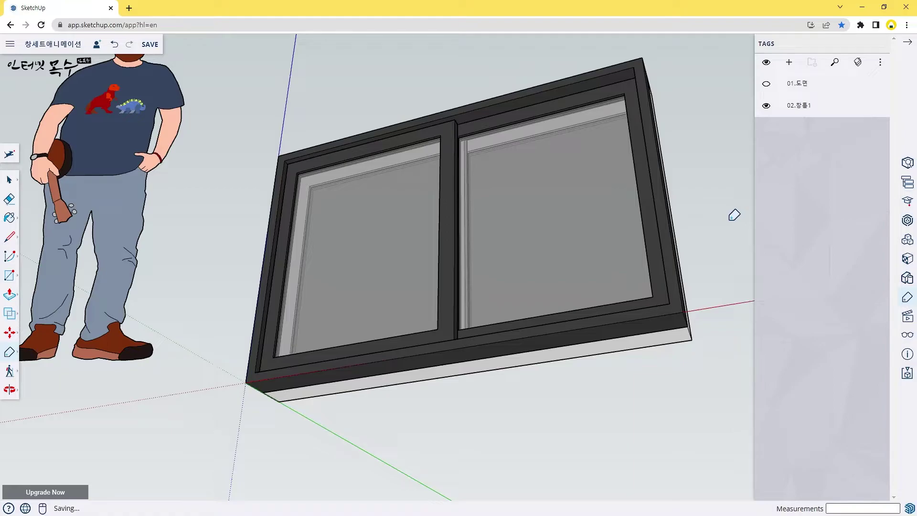
click(829, 109)
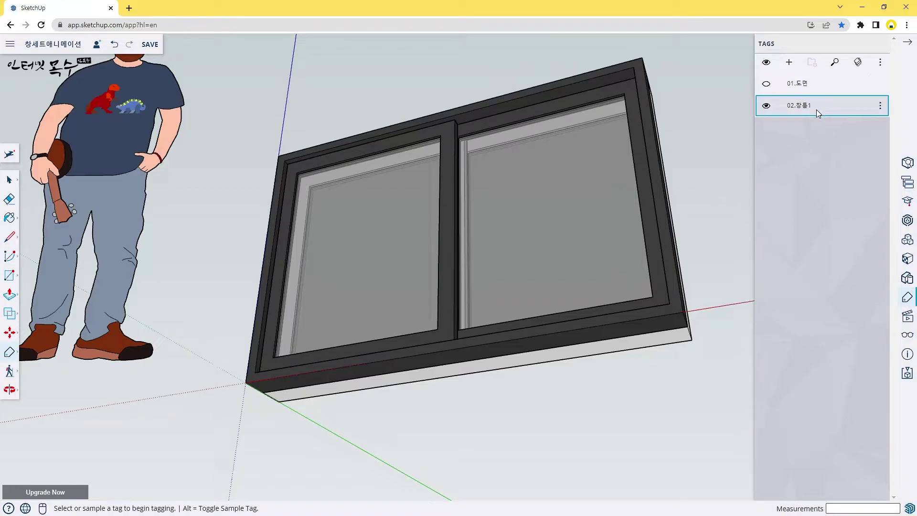
mouse_move(821, 106)
click(820, 107)
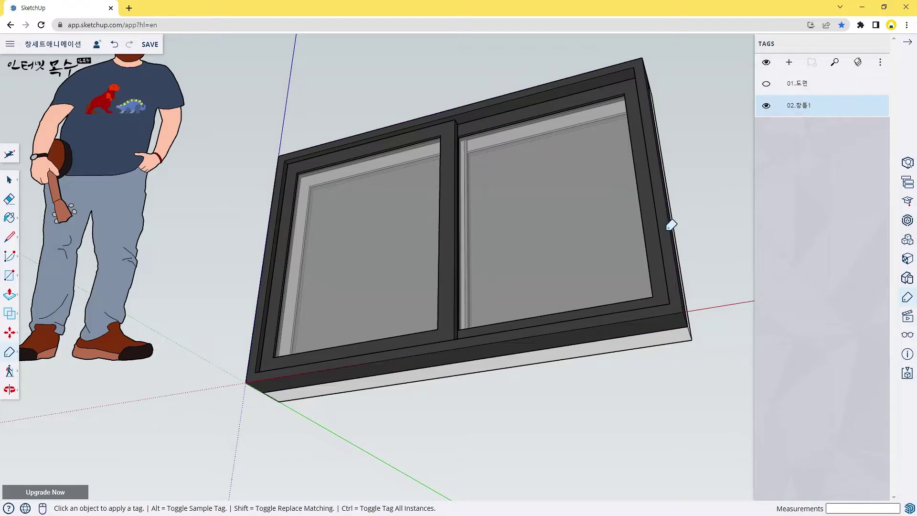
click(767, 106)
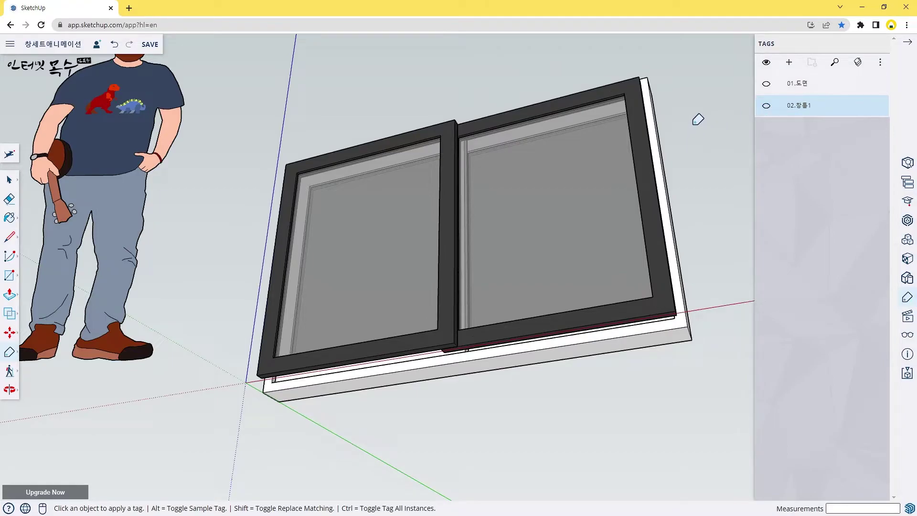
mouse_move(681, 112)
middle_down()
mouse_move(471, 178)
mouse_move(364, 333)
mouse_move(477, 342)
mouse_move(449, 231)
mouse_move(483, 243)
mouse_move(444, 272)
middle_up()
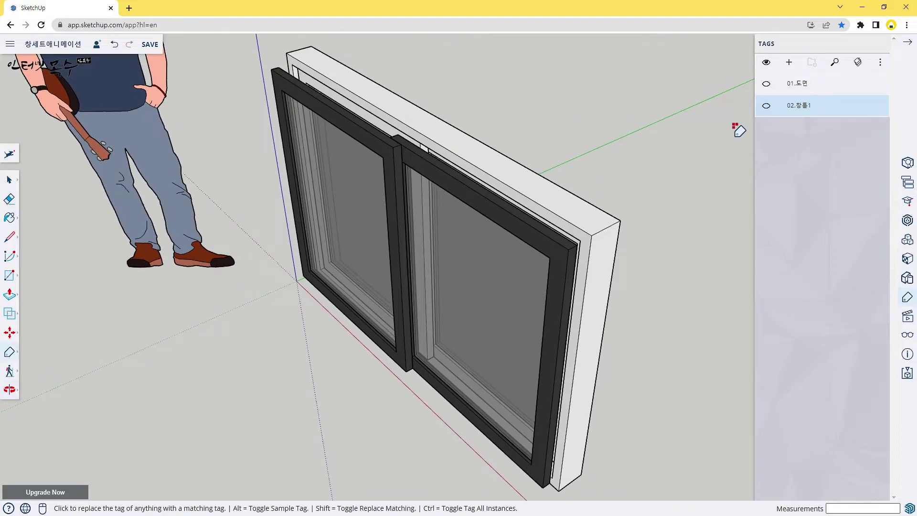
- Create tag 03.창틀2, assign the white outer casing to it and hide it
click(788, 63)
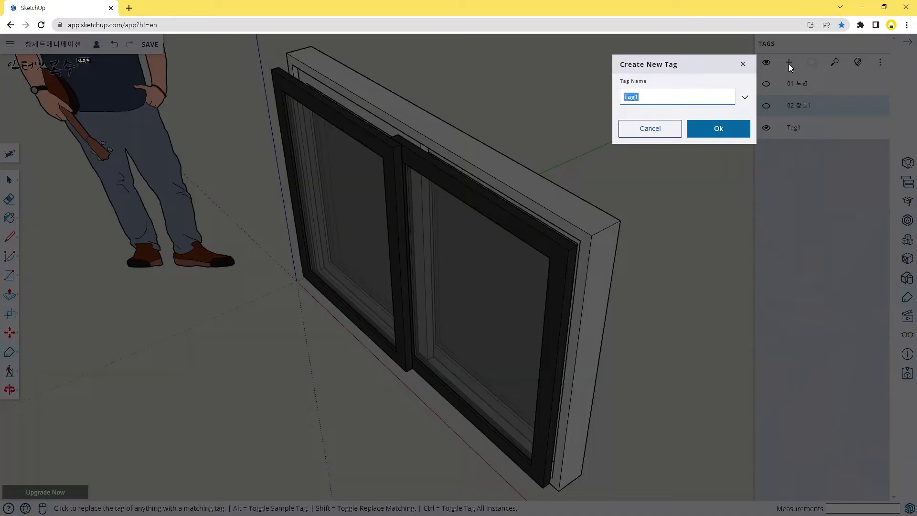
text(03)
text(.)
text(창틀)
text(2)
key(Return)
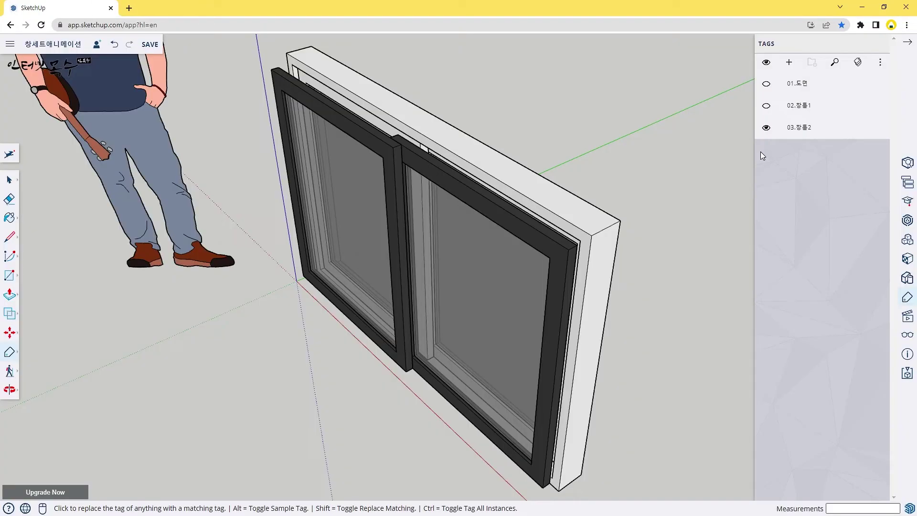
click(824, 126)
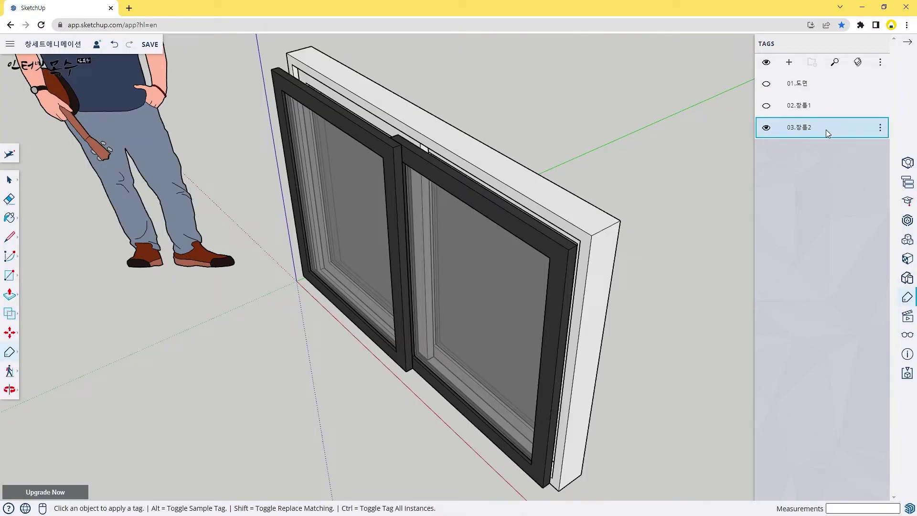
click(553, 199)
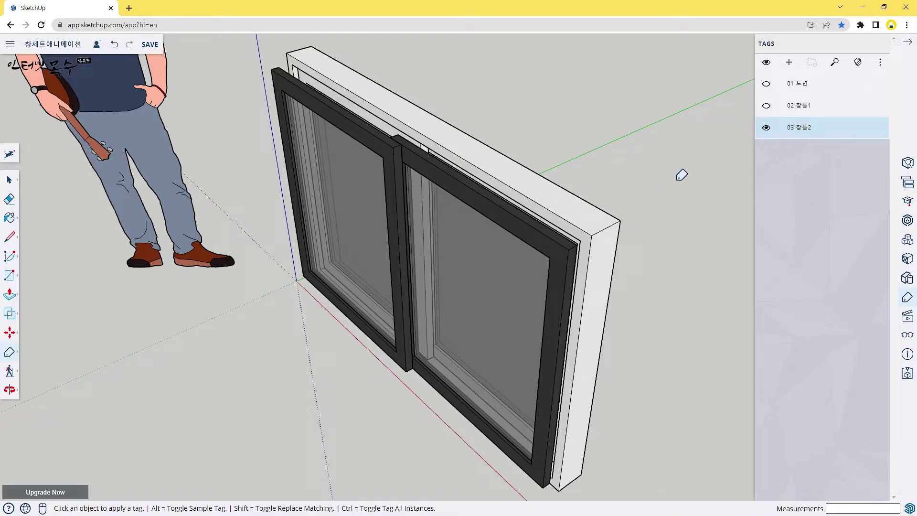
click(767, 128)
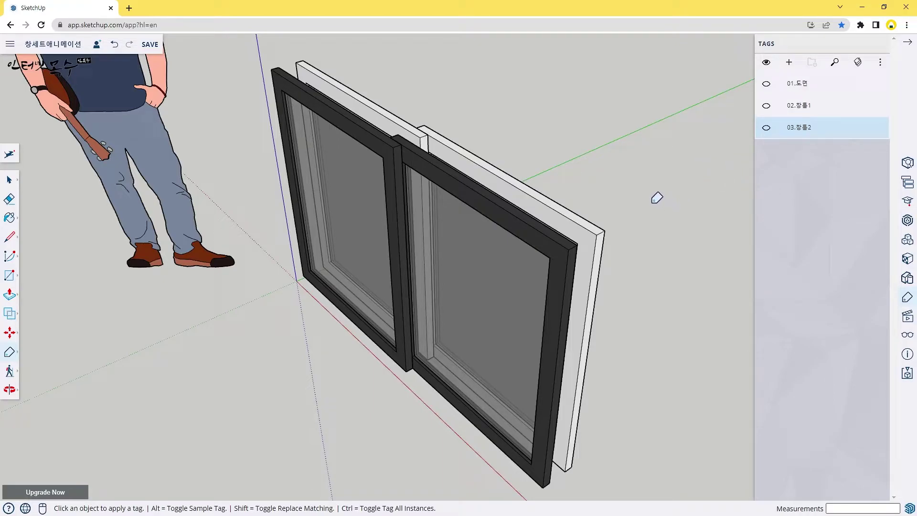
click(789, 64)
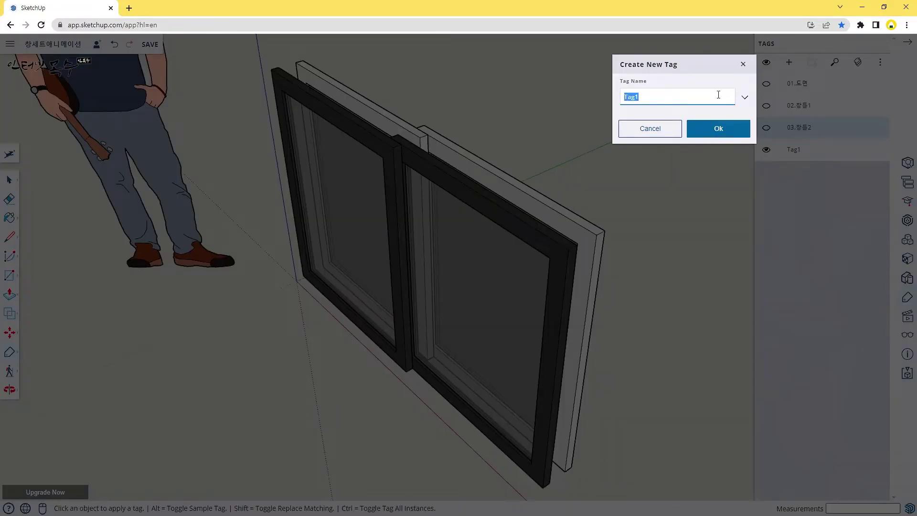
- Name a new tag 04.창문1-1, apply it to the left dark sash and hide it
text(04.)
text(창)
text(문1)
text(-1)
key(Return)
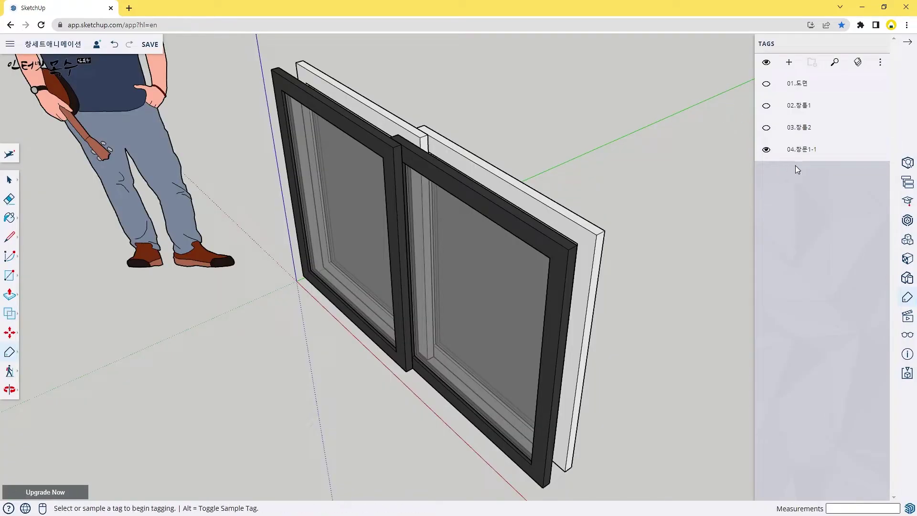
click(817, 150)
click(384, 140)
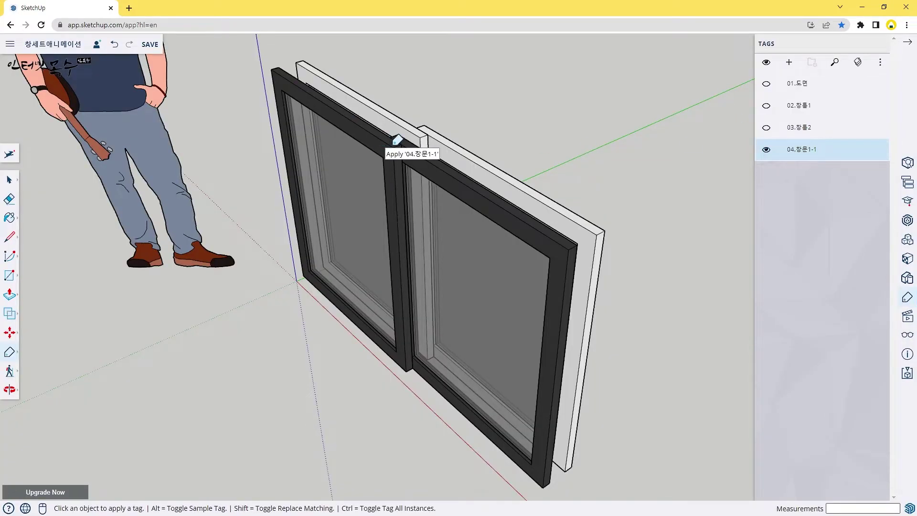
click(766, 150)
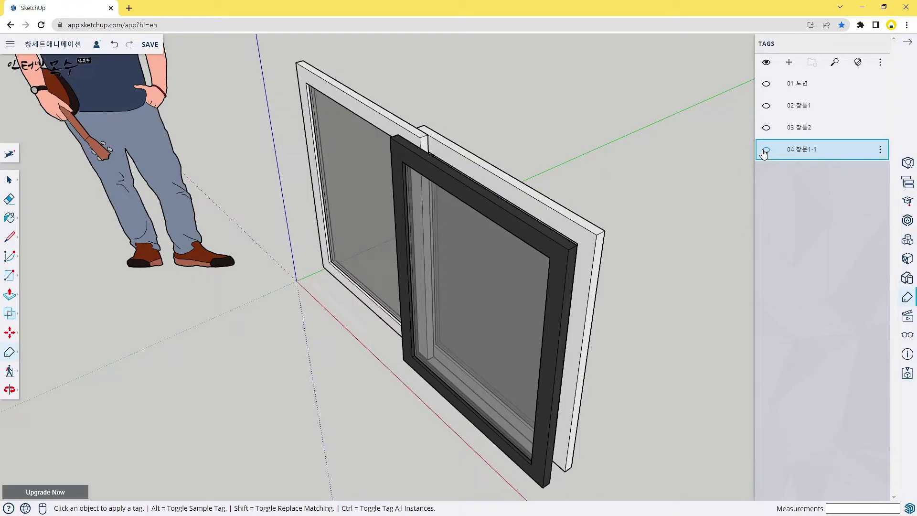
- Create tag 05.창문1-2, assign the right dark sash to it and hide it
click(789, 64)
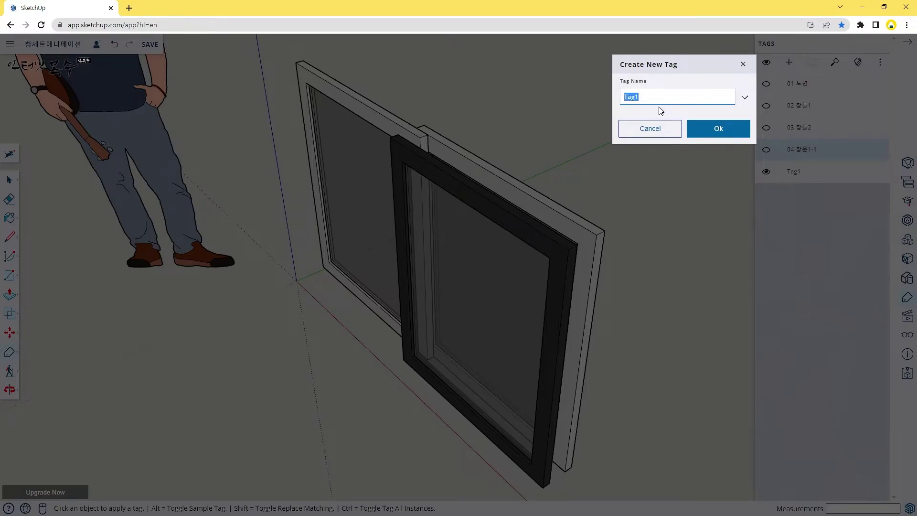
text(05.)
text(창)
text(문1-)
text(2)
key(Return)
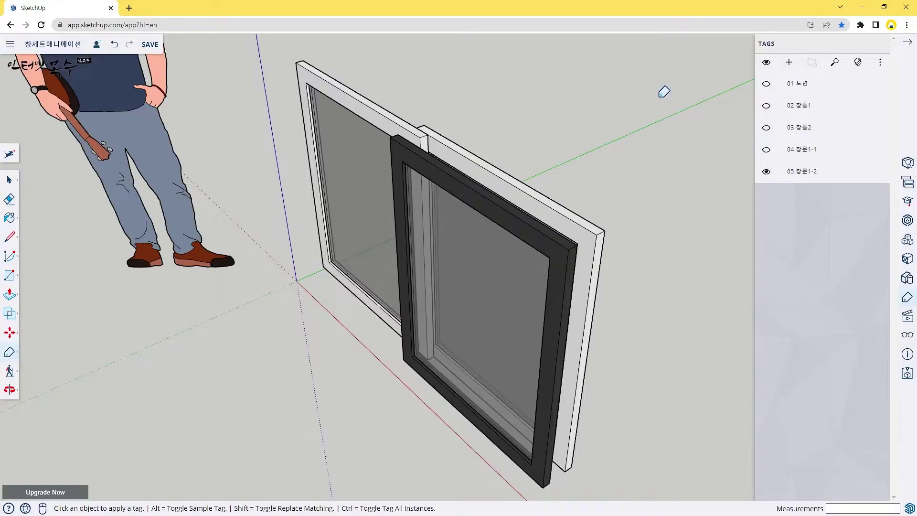
click(818, 172)
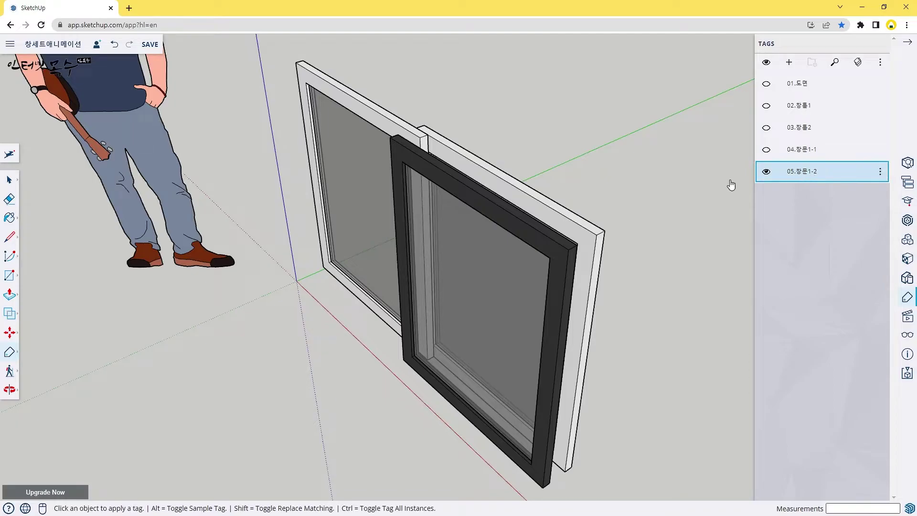
click(541, 227)
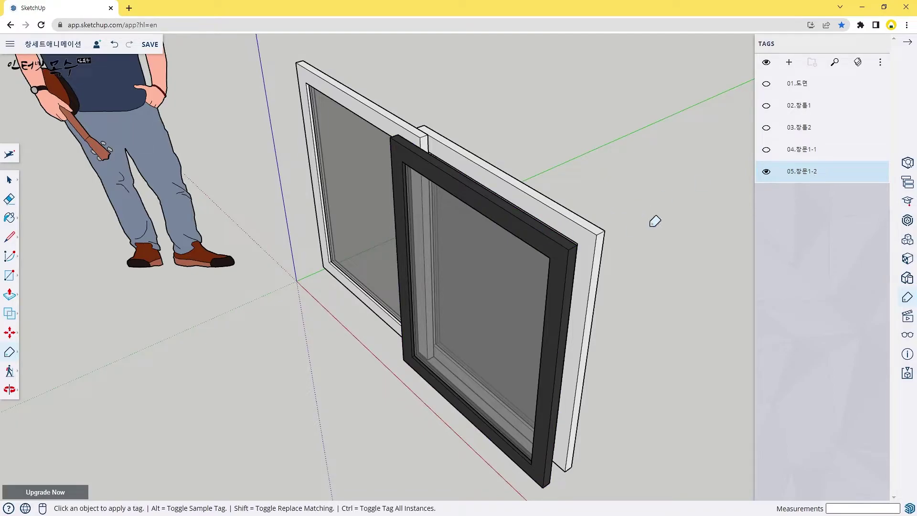
click(765, 171)
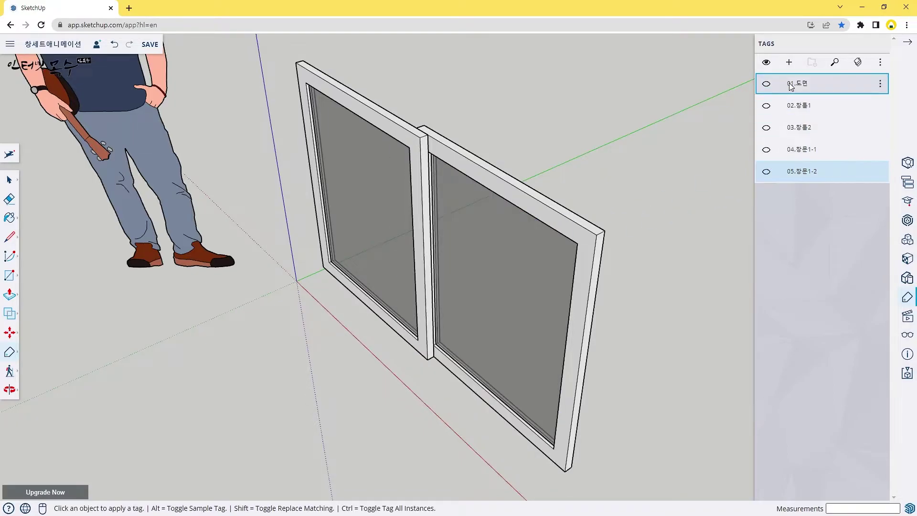
- Create tag 06.창문2-1 for a light sash and hide it
click(789, 63)
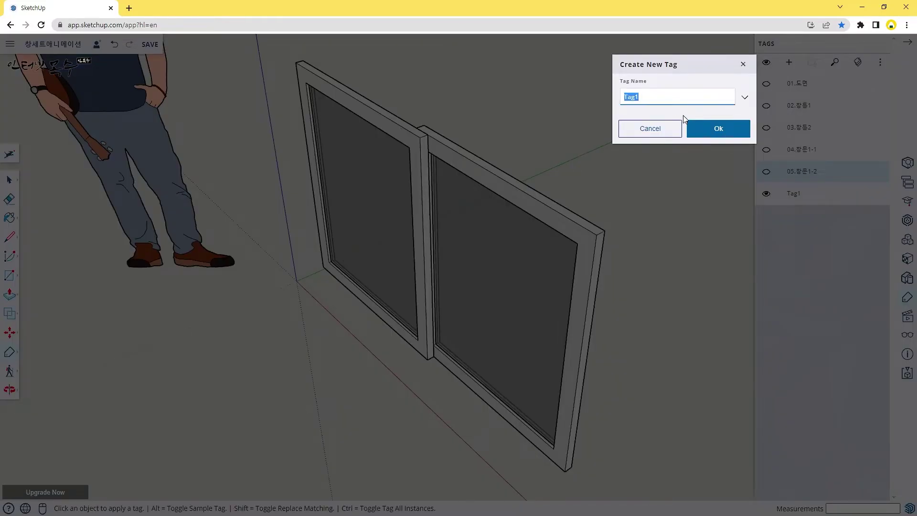
text(06.)
text(창)
text(무)
text(2-1)
key(Return)
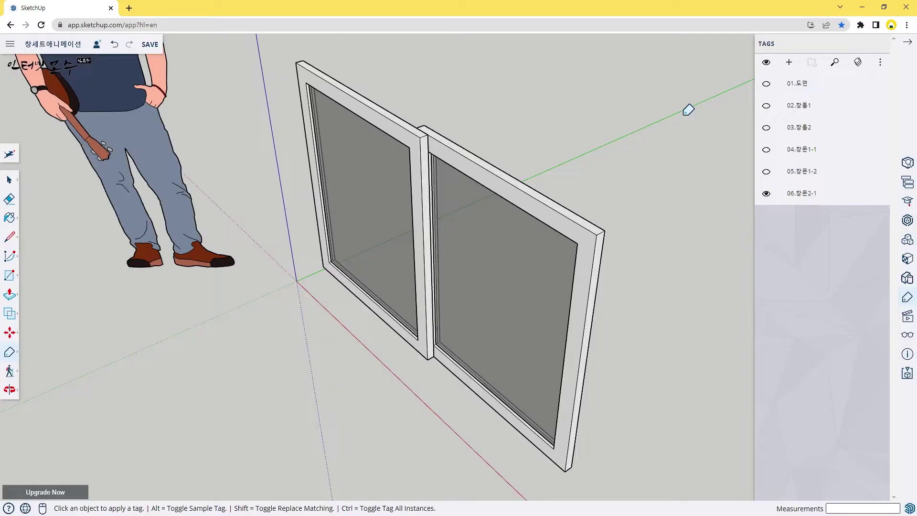
click(821, 192)
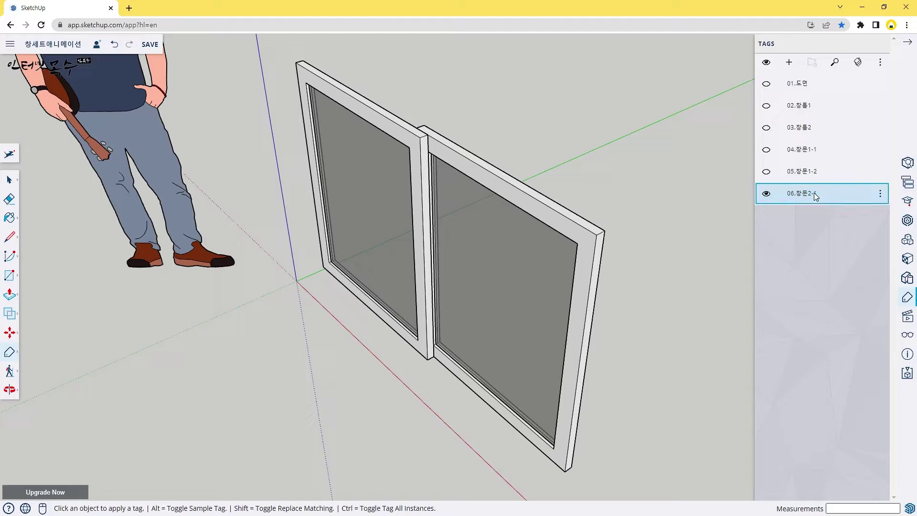
click(765, 193)
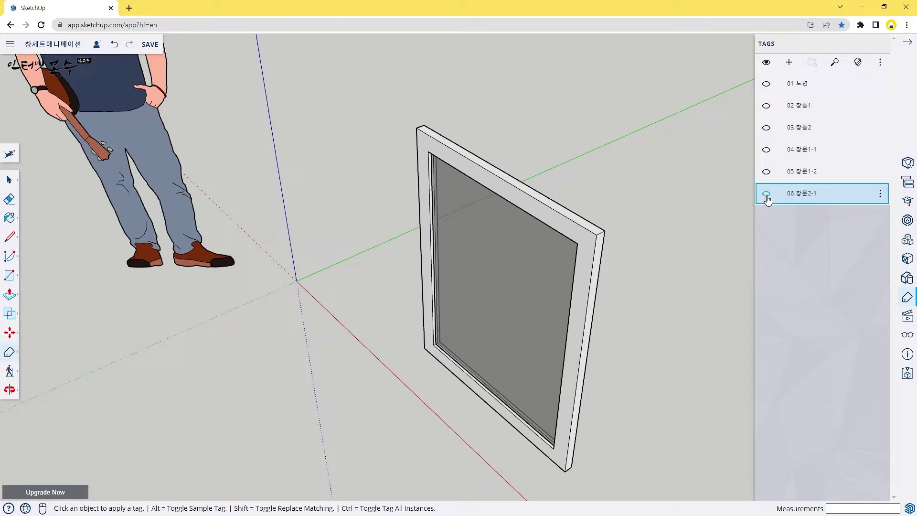
- Create tag 07.창문2-2 for the last sash and hide it, leaving the view empty
click(789, 62)
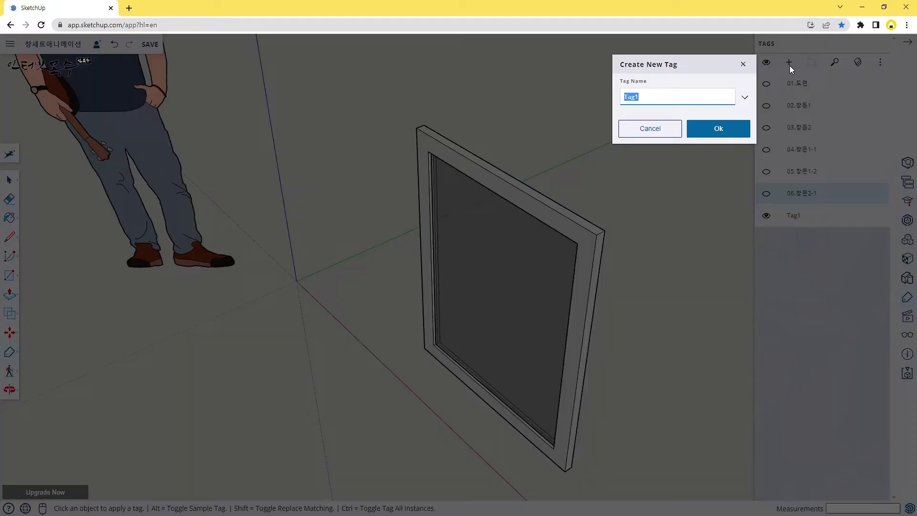
text(0)
text(7)
text(창)
text(무)
text(ㄴ)
text(2-2)
key(Return)
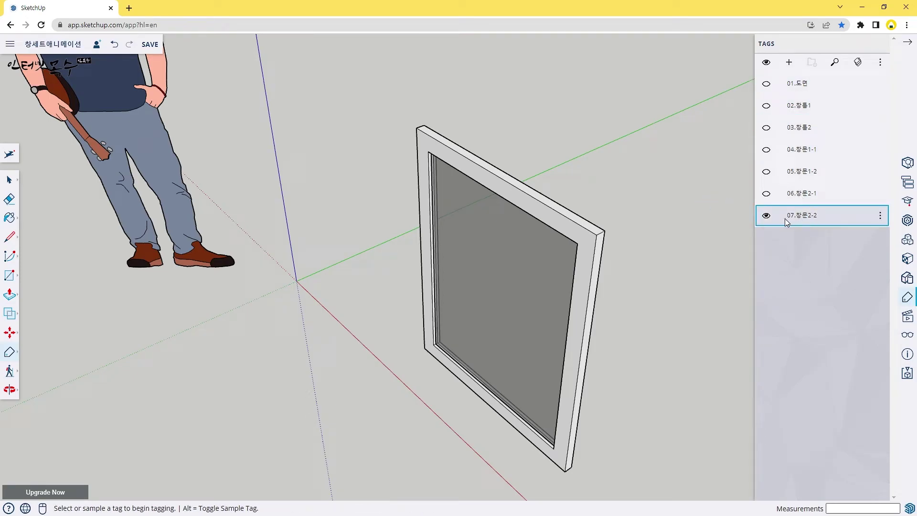
click(806, 220)
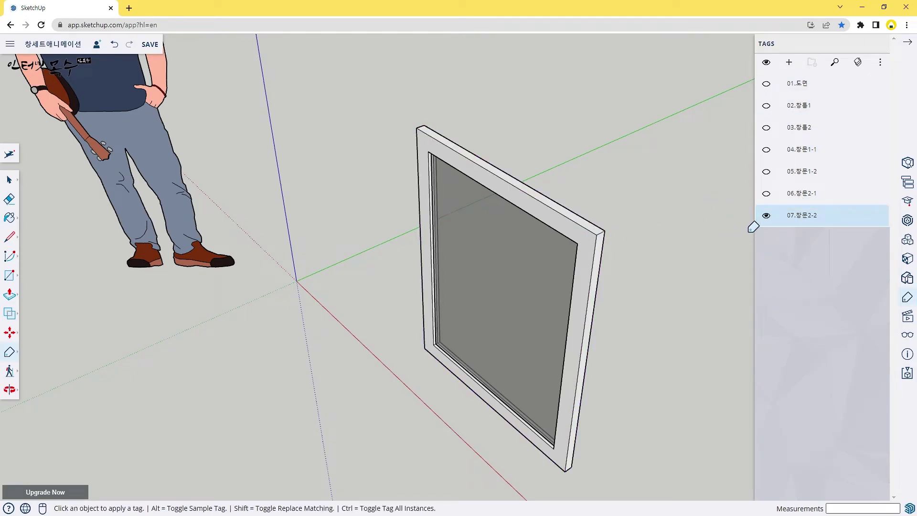
click(765, 216)
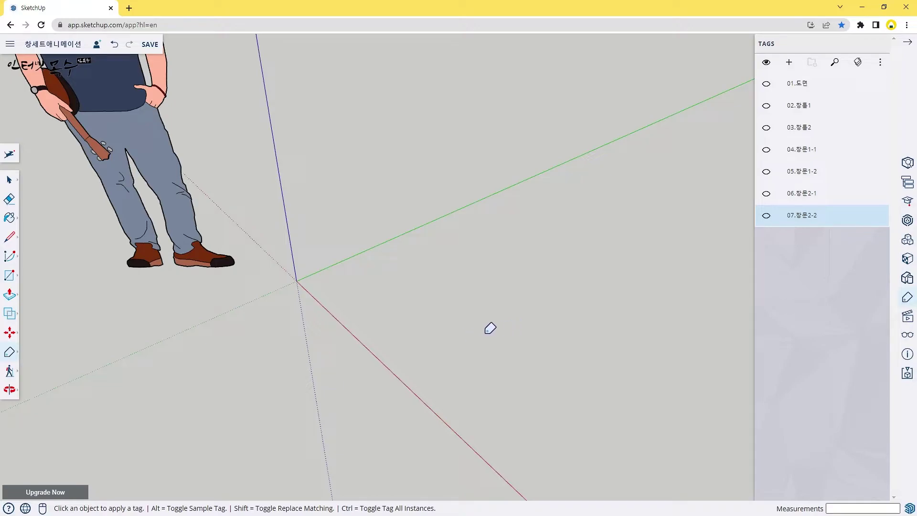
mouse_move(466, 338)
middle_down()
mouse_move(549, 253)
mouse_move(415, 304)
mouse_move(448, 299)
mouse_move(627, 210)
middle_up()
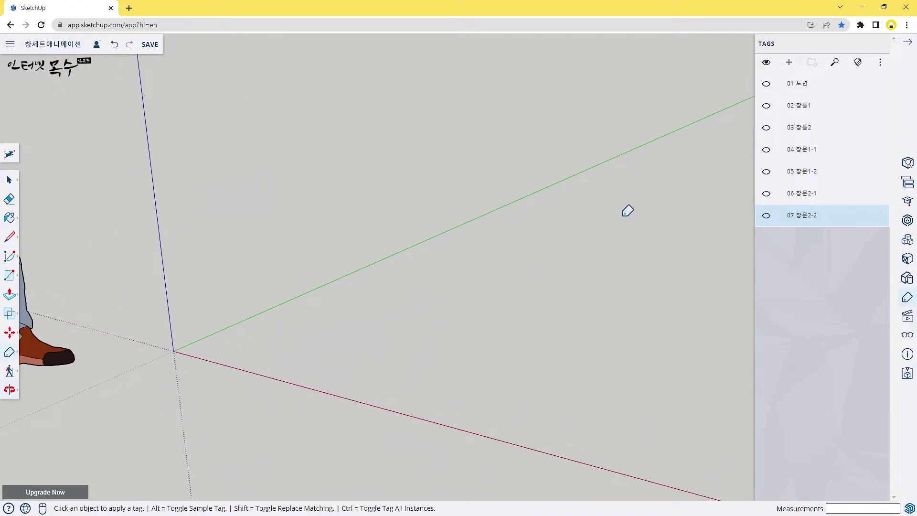
click(766, 63)
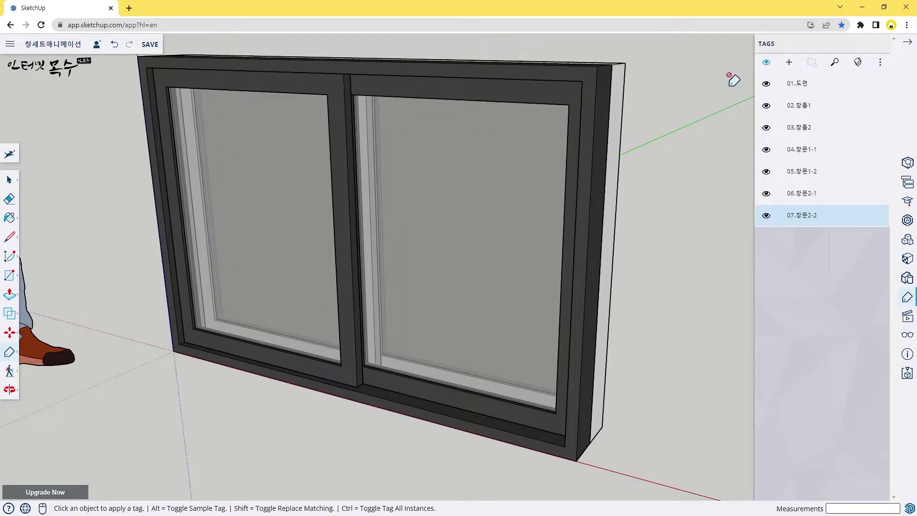
scroll(506, 240, down, 3)
mouse_move(546, 243)
middle_down()
mouse_move(475, 276)
mouse_move(474, 251)
middle_up()
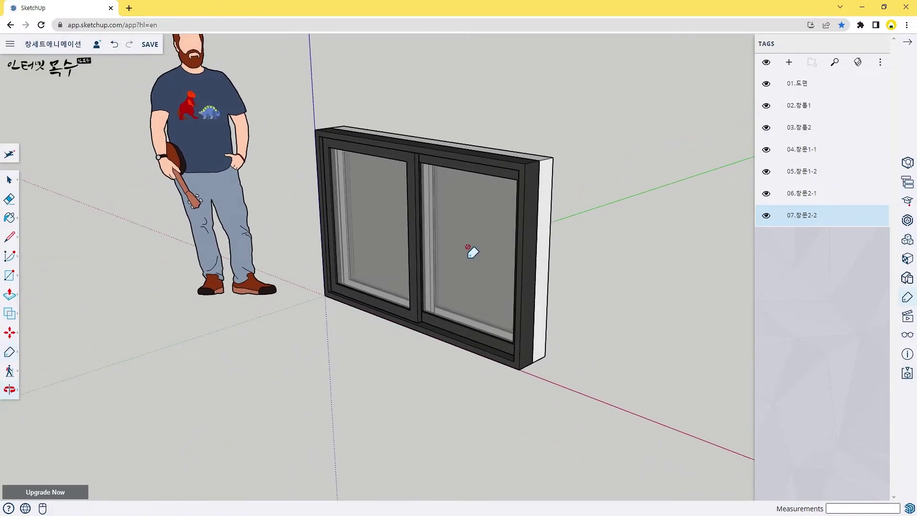
click(766, 63)
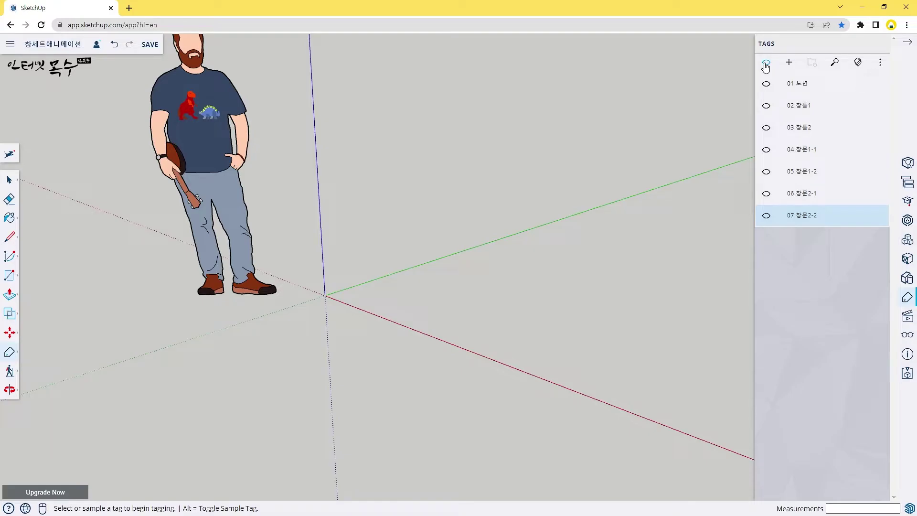
click(792, 225)
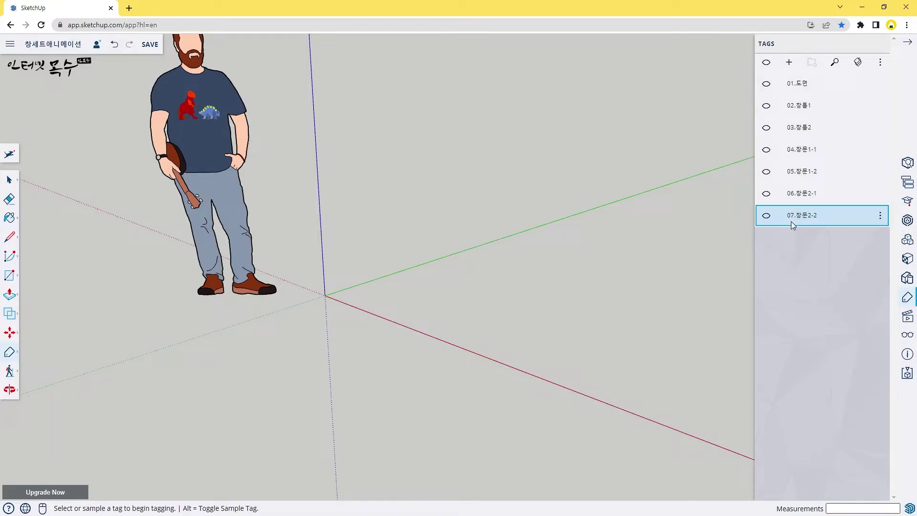
click(766, 84)
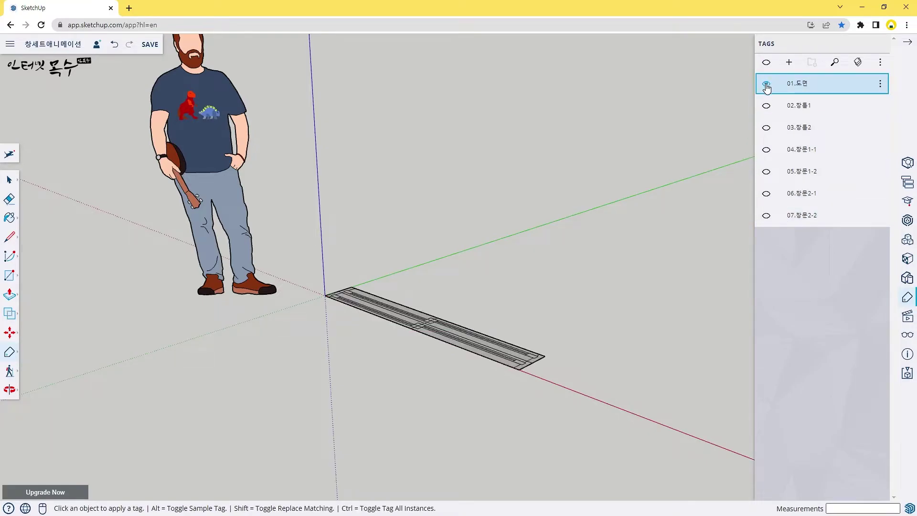
click(766, 107)
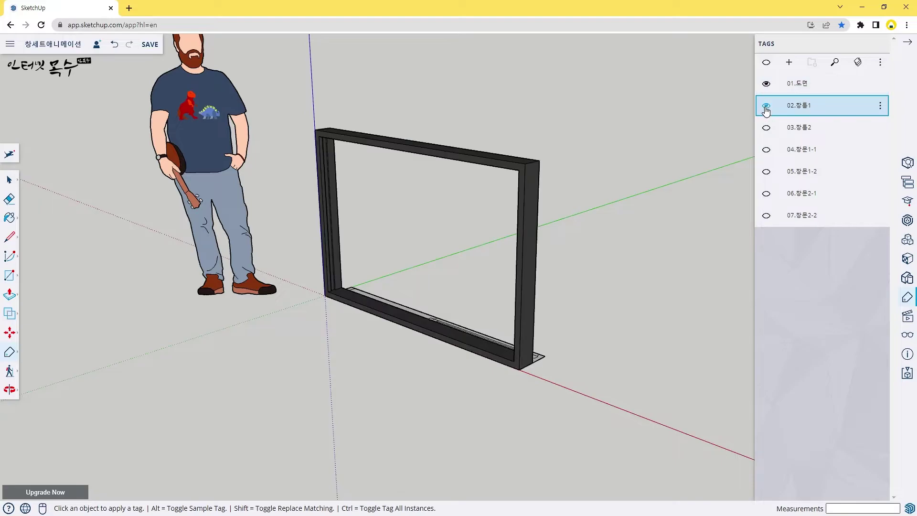
click(766, 130)
click(766, 150)
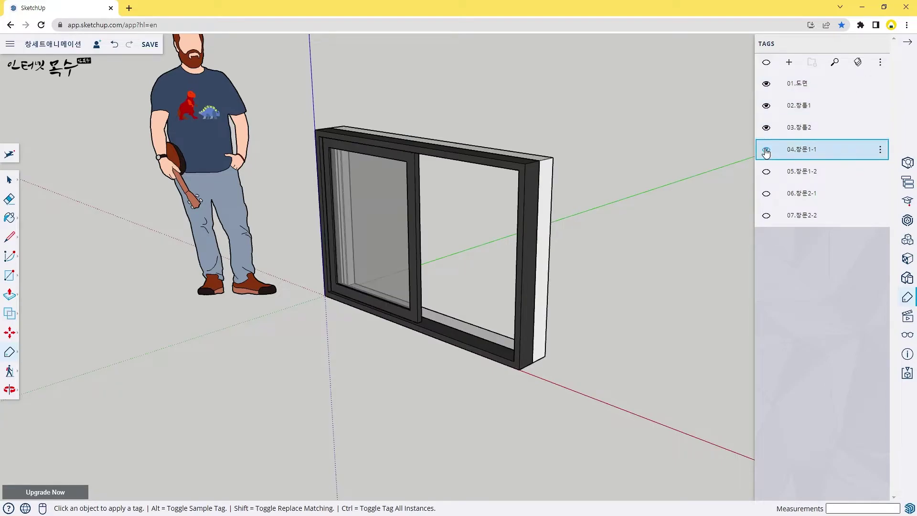
click(766, 172)
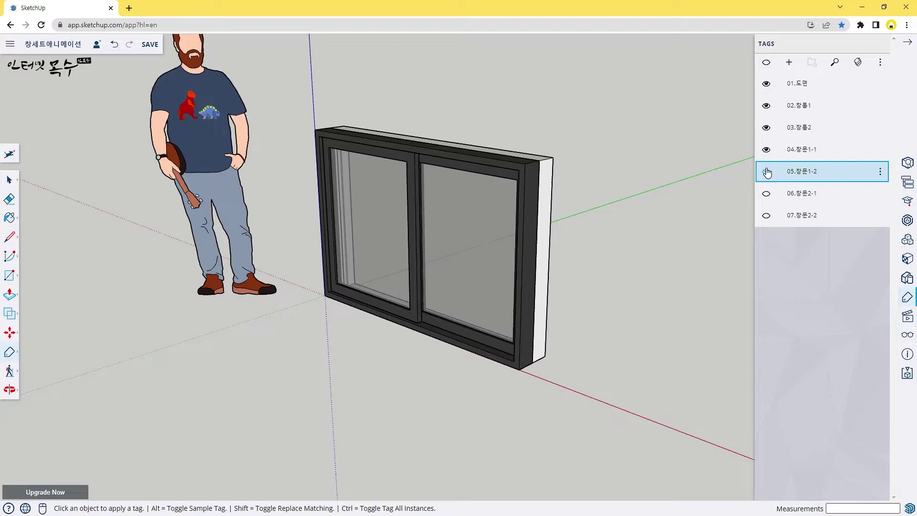
click(766, 193)
click(766, 215)
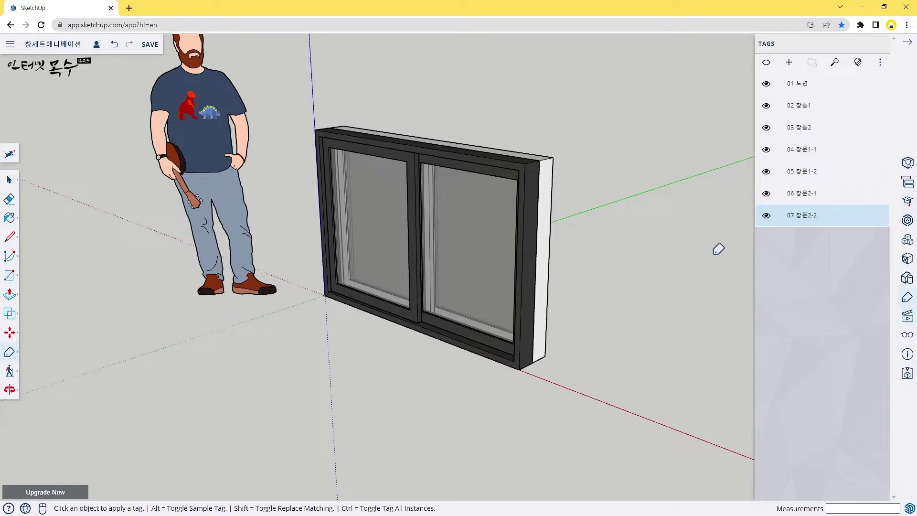
click(766, 64)
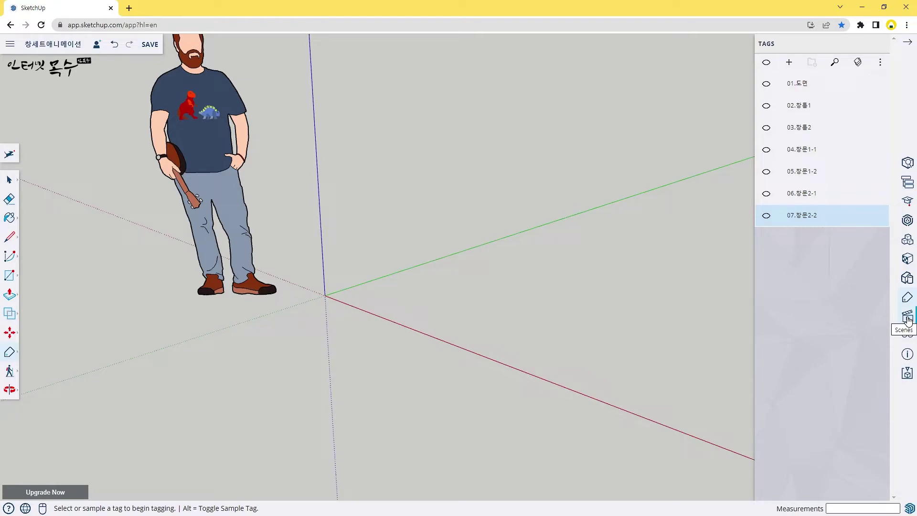
- Delete the human scale figure from the model
click(908, 319)
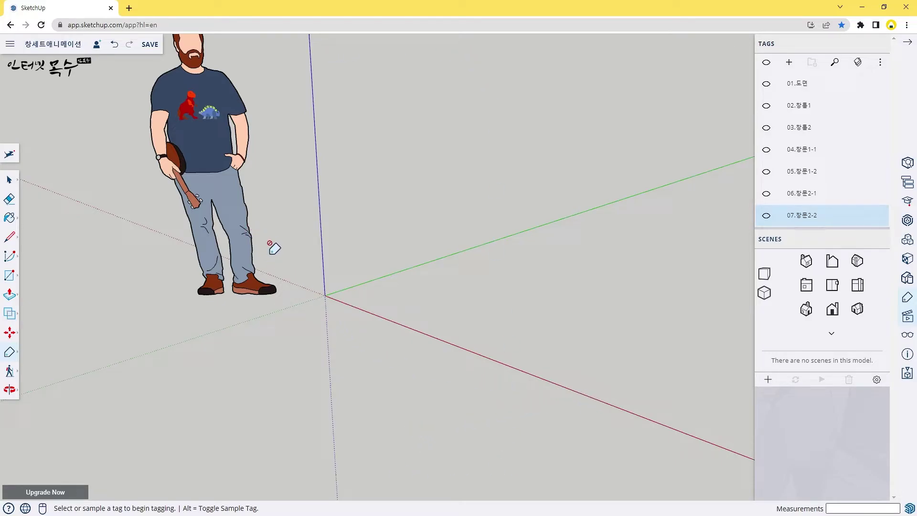
key(space)
click(223, 193)
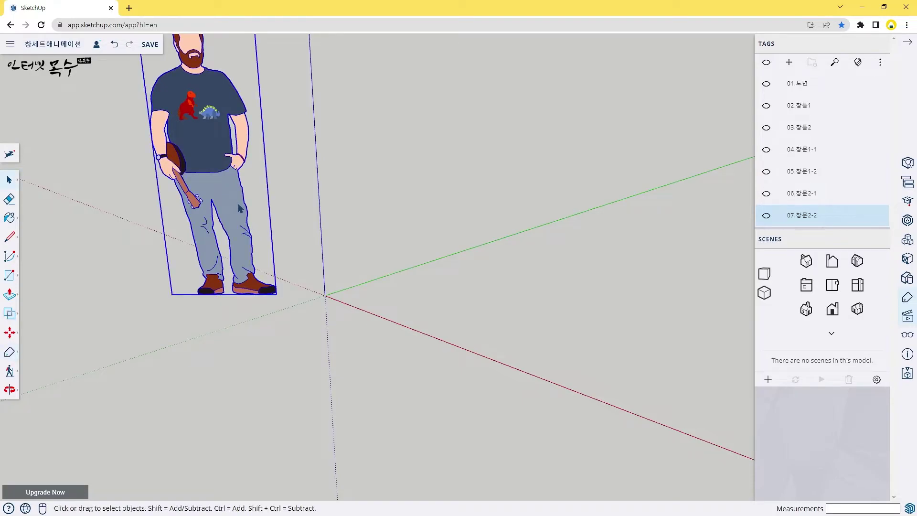
key(Delete)
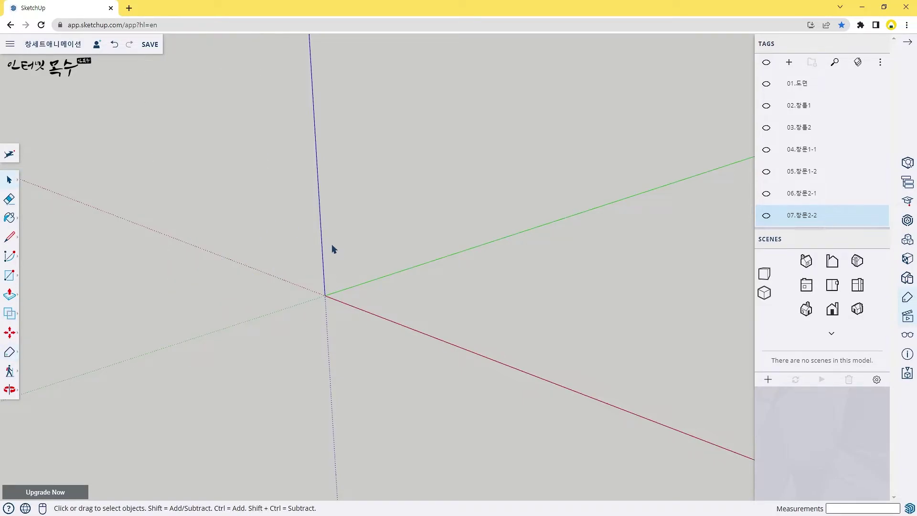
- Add Scene 1 capturing the empty view, then save the model
middle_drag(467, 311, 468, 342)
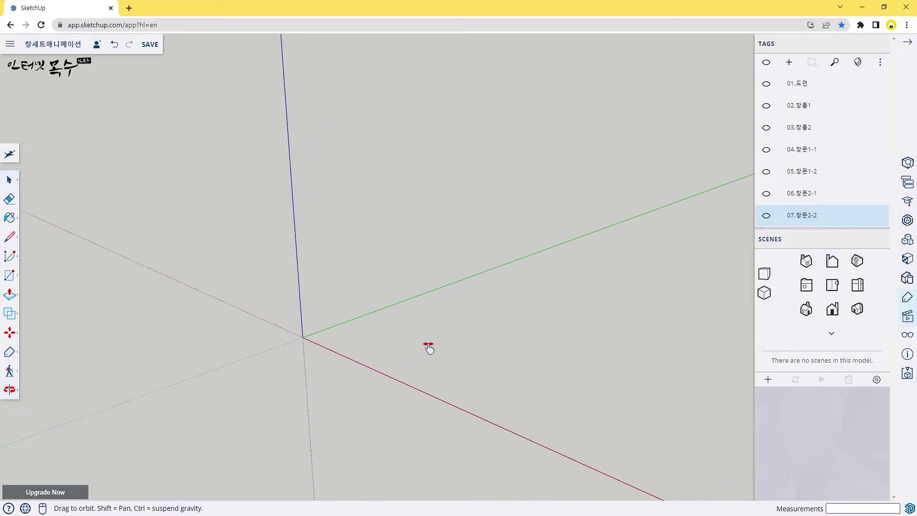
click(768, 380)
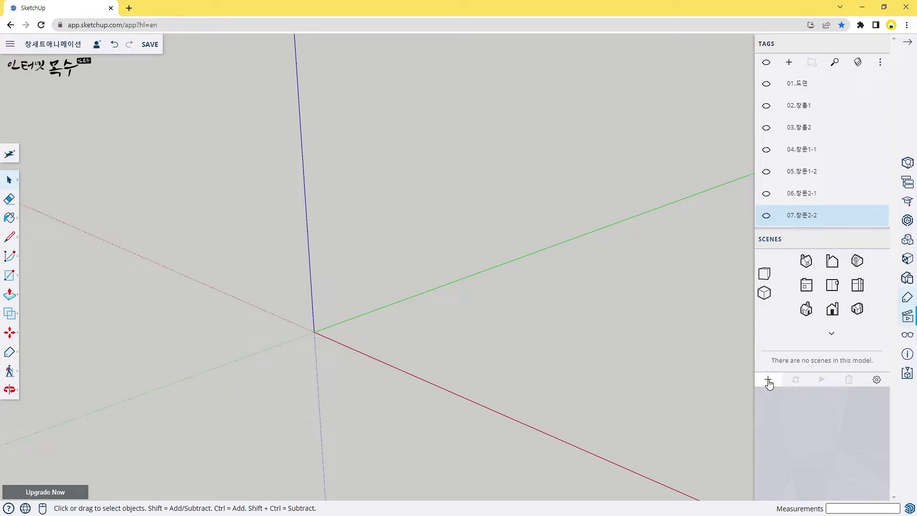
key(ctrl+s)
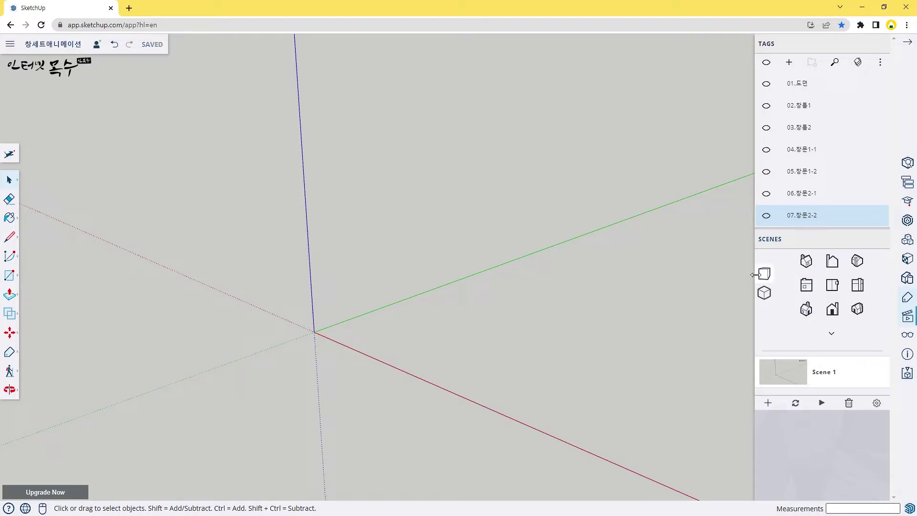
- Show the 01.도면 bottom track and capture that view as Scene 2
click(783, 85)
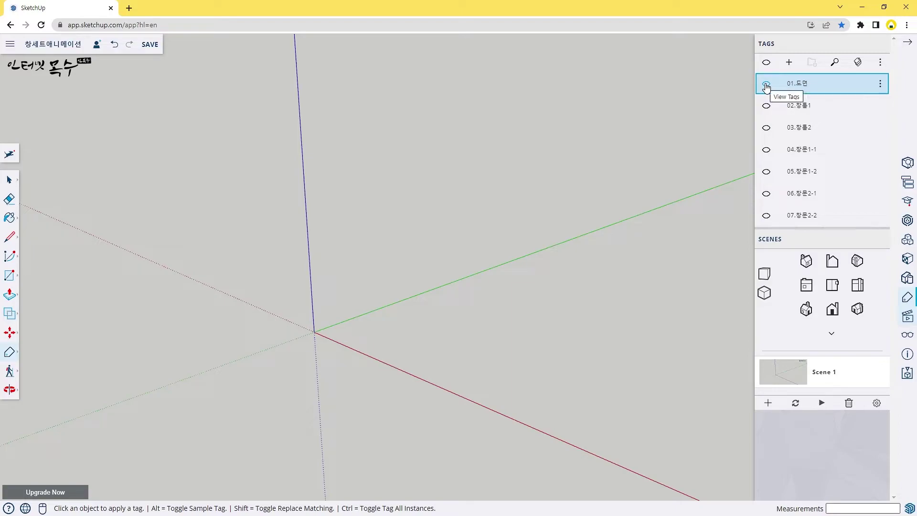
click(766, 85)
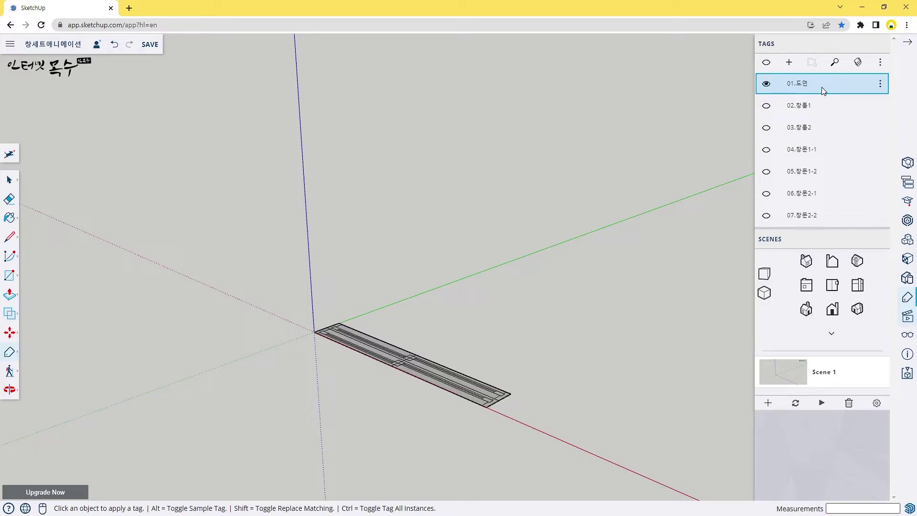
click(768, 404)
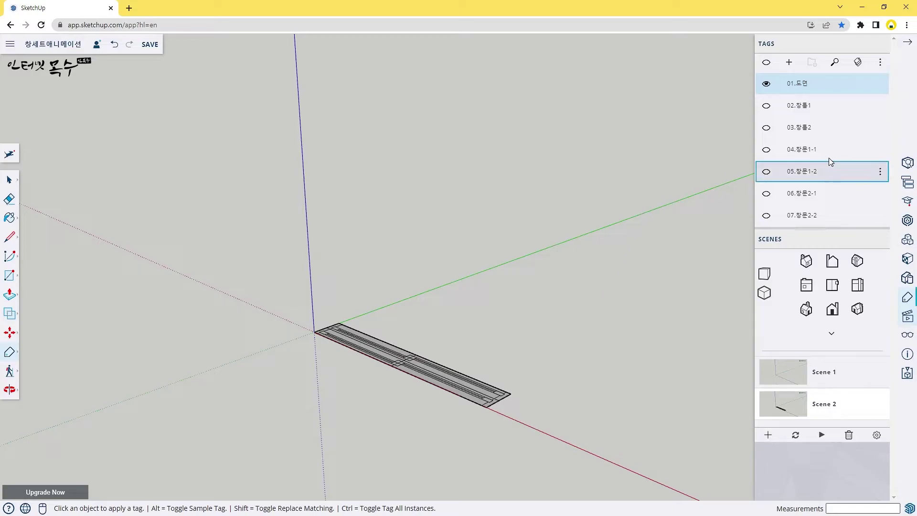
click(766, 106)
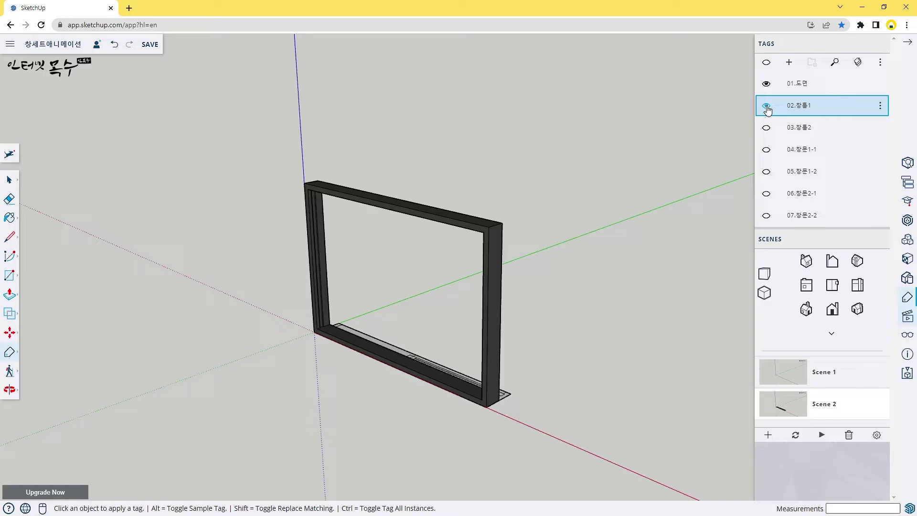
click(766, 107)
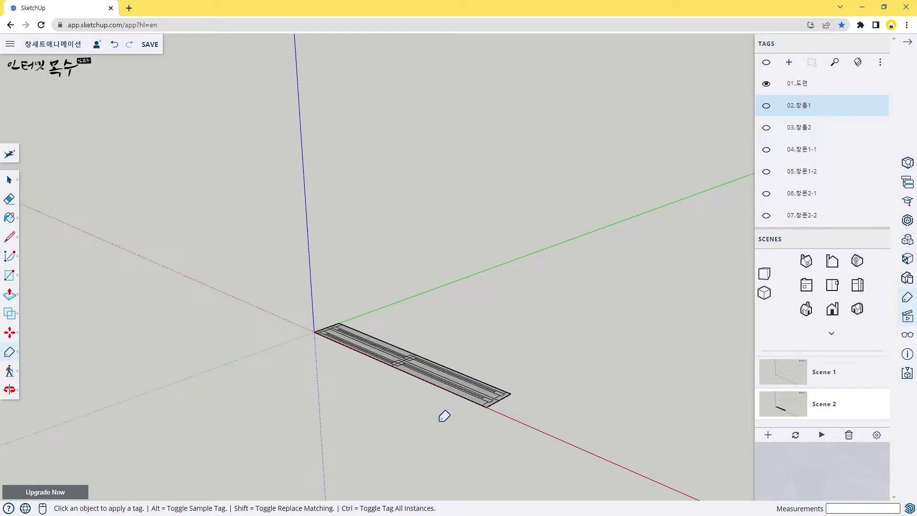
mouse_move(444, 418)
middle_down()
mouse_move(403, 332)
mouse_move(435, 300)
mouse_move(478, 360)
mouse_move(432, 332)
mouse_move(444, 309)
mouse_move(435, 369)
mouse_move(378, 352)
mouse_move(378, 363)
middle_up()
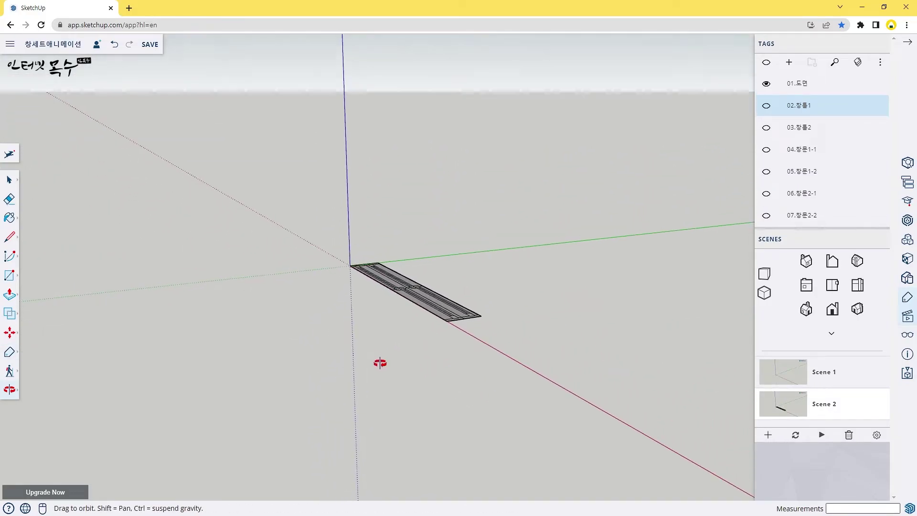
mouse_move(383, 323)
middle_down()
mouse_move(406, 356)
mouse_move(382, 354)
middle_up()
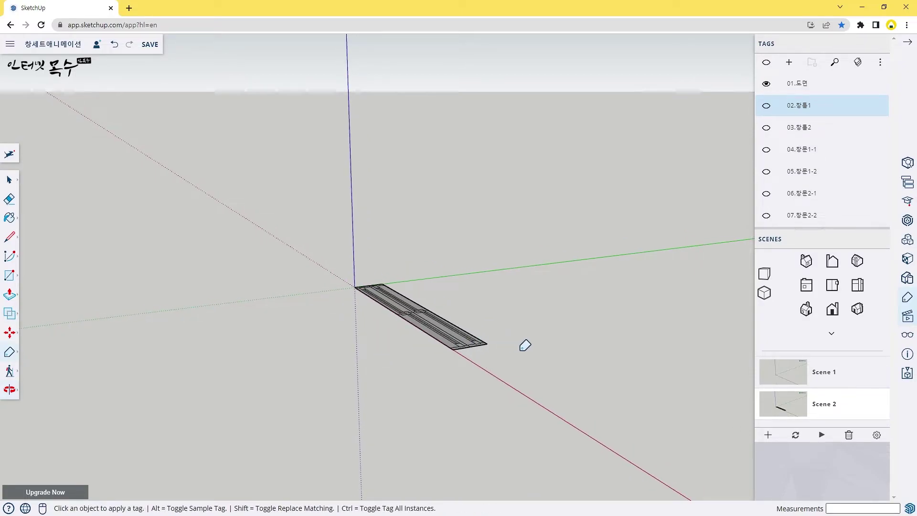
- Save the current view as a scene, then show the 02.창틀1 outer frame and save another
click(768, 435)
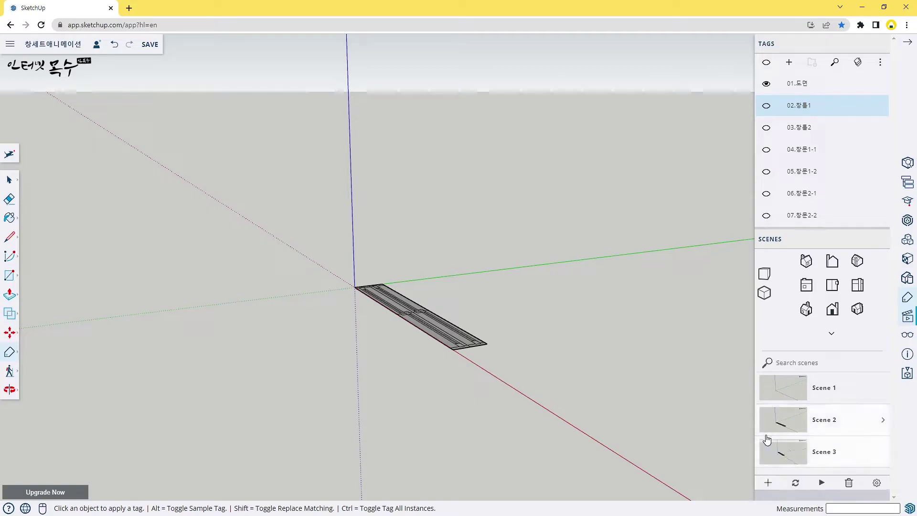
click(766, 106)
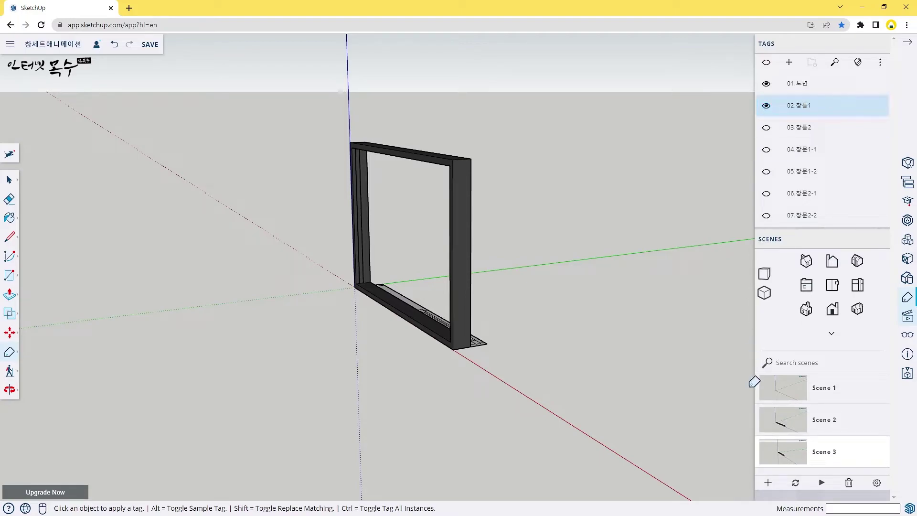
click(768, 484)
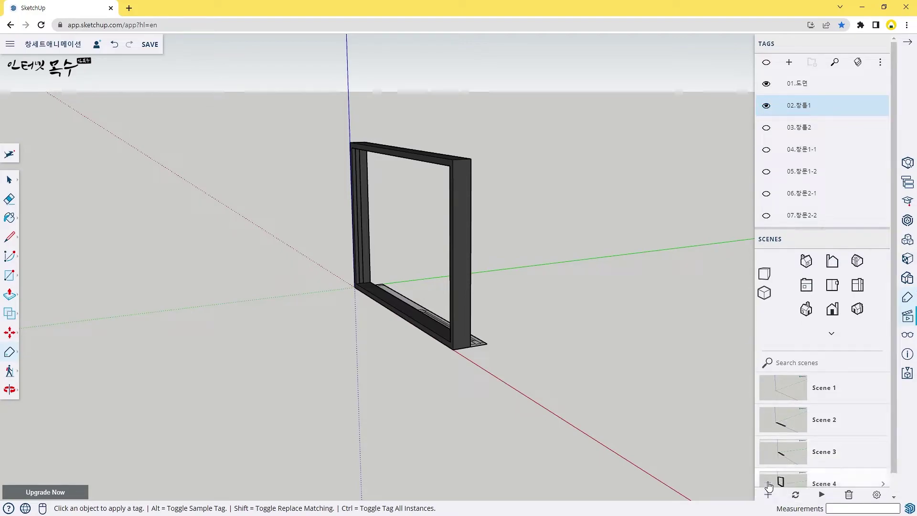
- Show the 03.창틀2 inner frame from a new orbit angle and save it as a scene
click(767, 128)
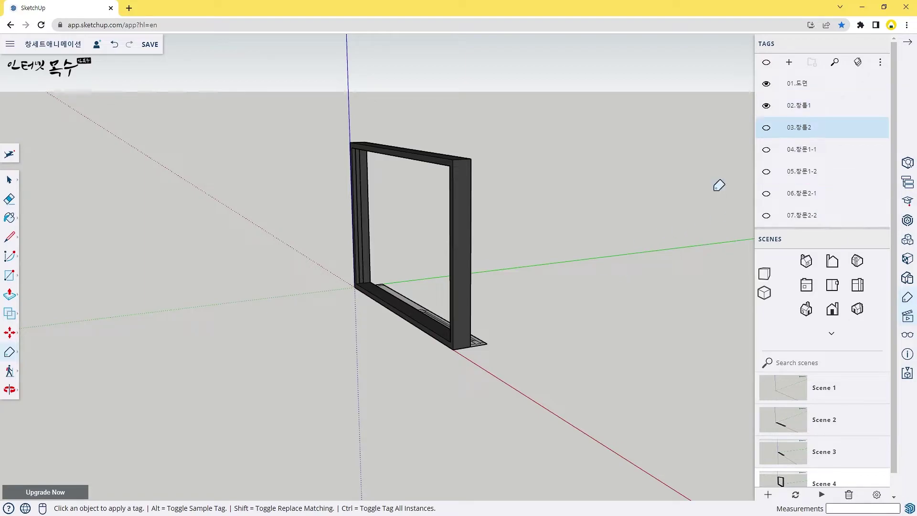
click(766, 129)
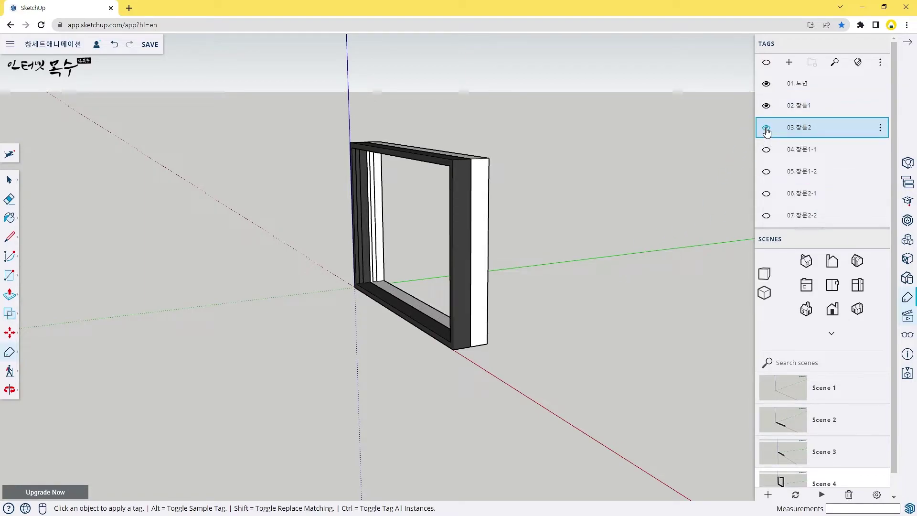
click(766, 129)
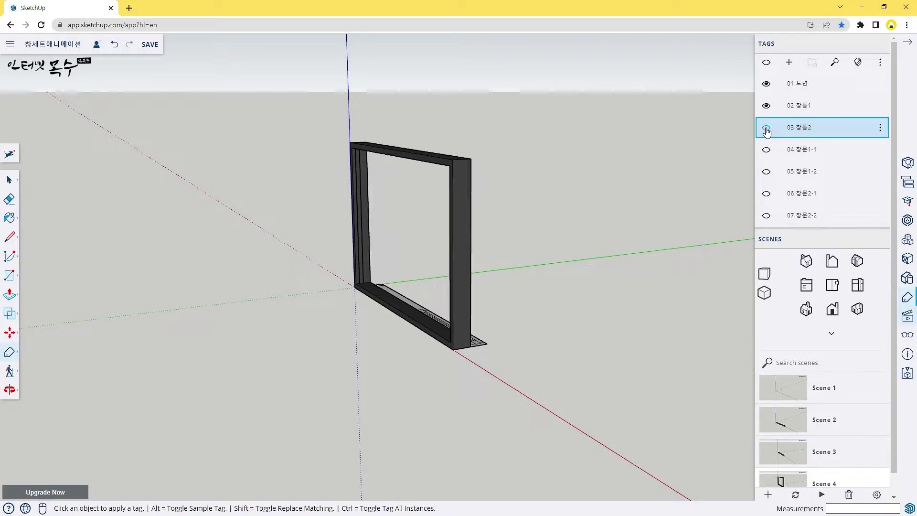
mouse_move(654, 273)
middle_down()
mouse_move(582, 320)
mouse_move(311, 337)
mouse_move(307, 308)
mouse_move(284, 301)
middle_up()
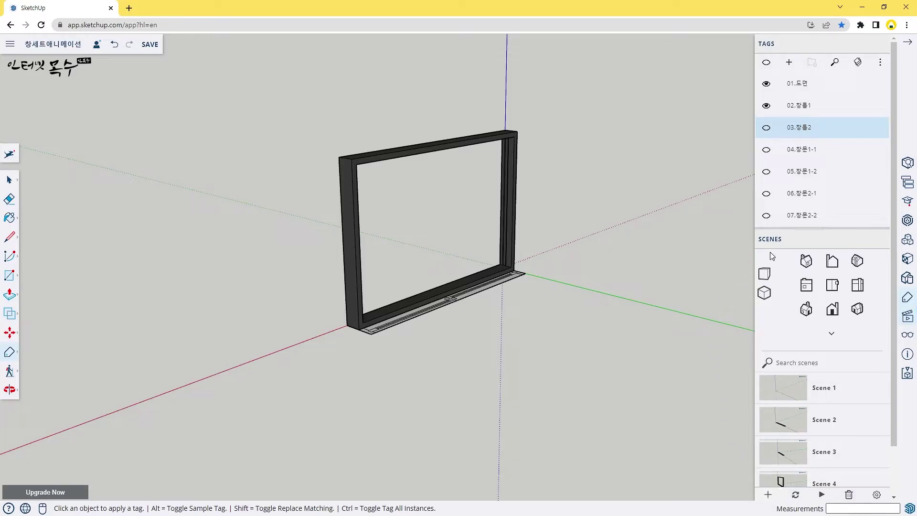
mouse_move(824, 128)
click(766, 129)
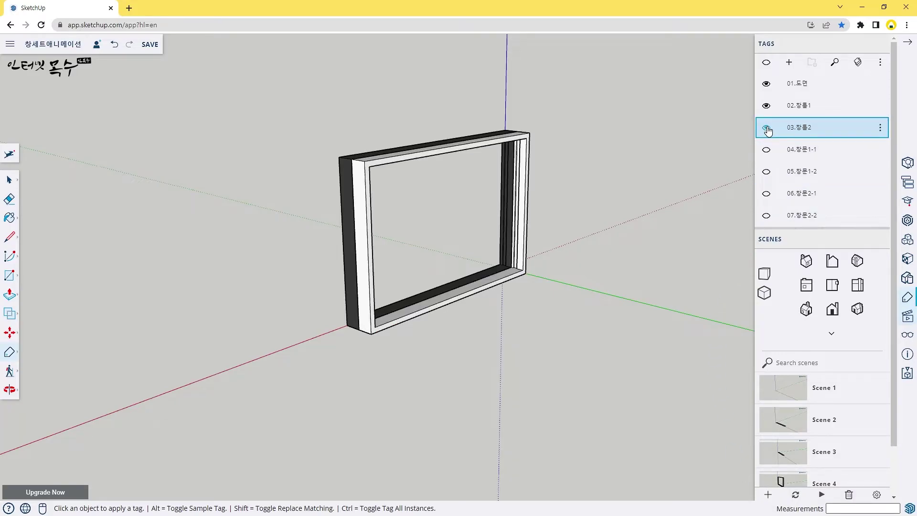
click(767, 495)
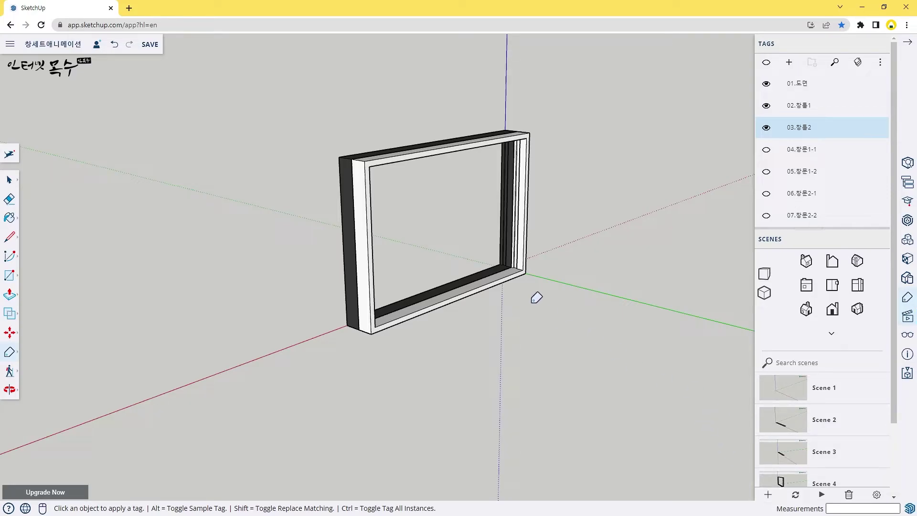
- Save a near-front view, then show the 04.창문1-1 sash and save another scene
click(766, 152)
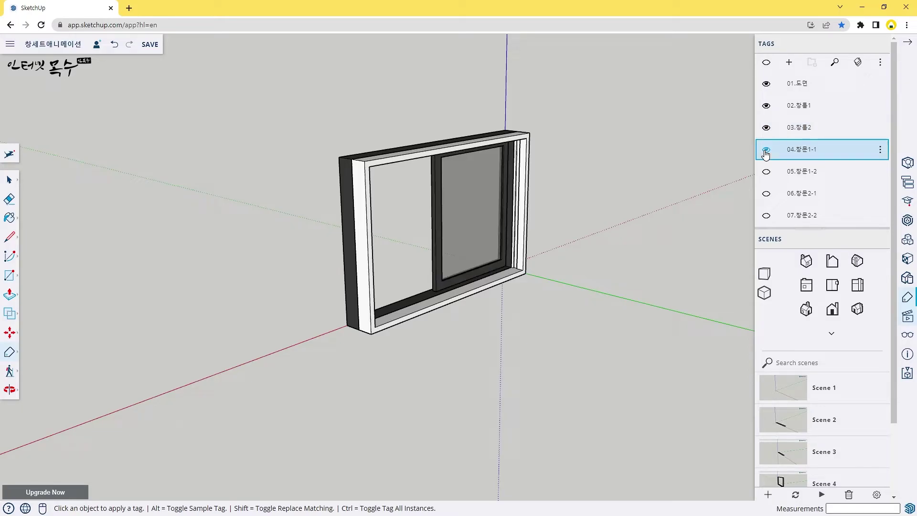
click(766, 152)
mouse_move(266, 257)
middle_down()
mouse_move(374, 311)
mouse_move(583, 296)
mouse_move(653, 263)
middle_up()
mouse_move(459, 307)
middle_down()
mouse_move(550, 229)
mouse_move(596, 228)
mouse_move(542, 220)
mouse_move(530, 247)
middle_up()
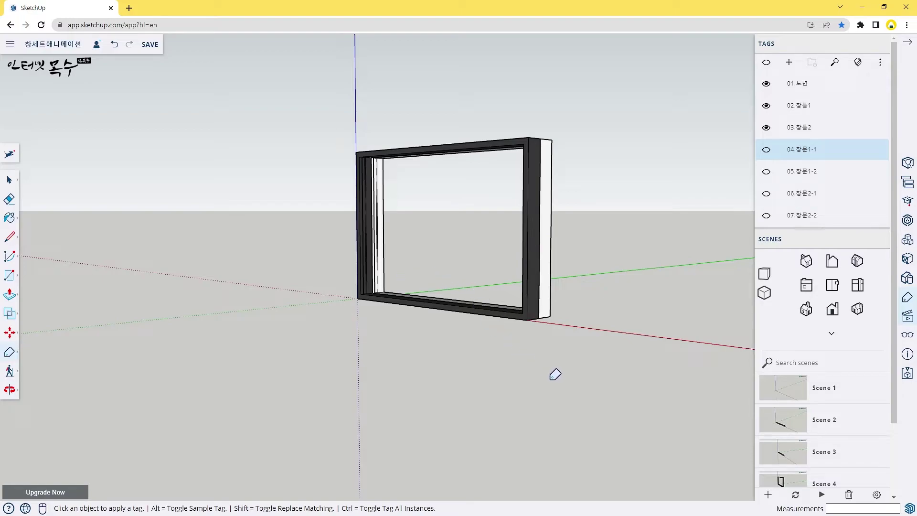
click(768, 494)
click(766, 151)
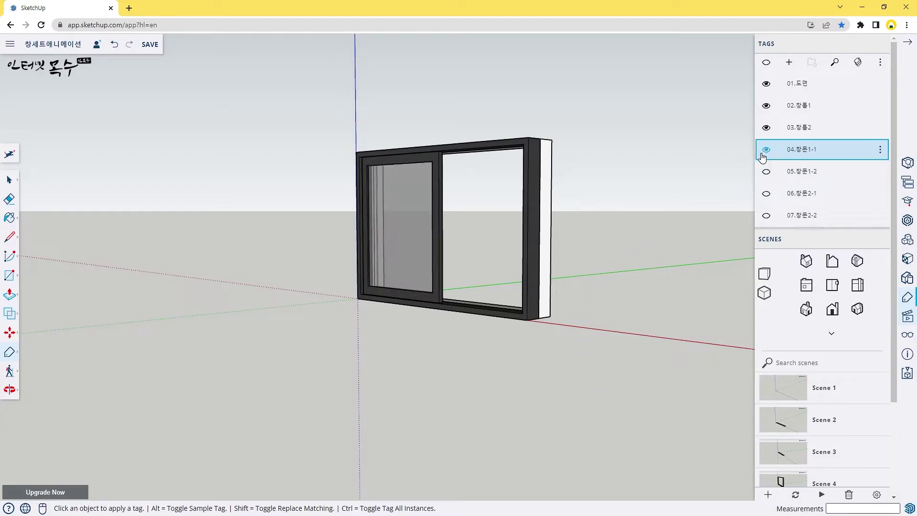
click(768, 496)
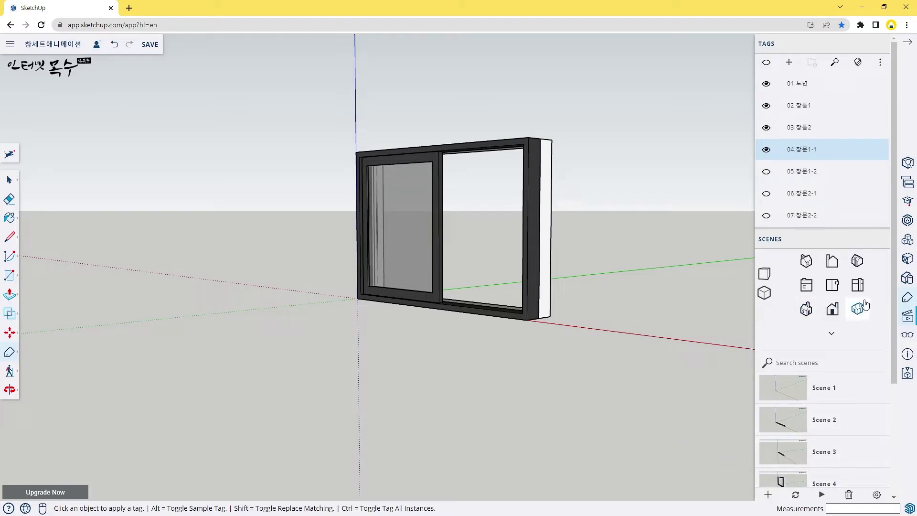
- Show the 05.창문1-2 sash after orbiting around the window
click(766, 173)
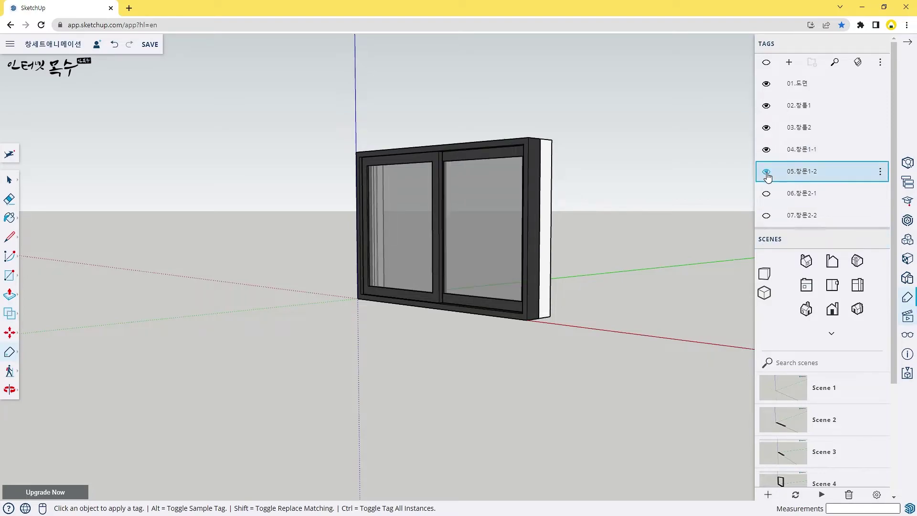
click(766, 173)
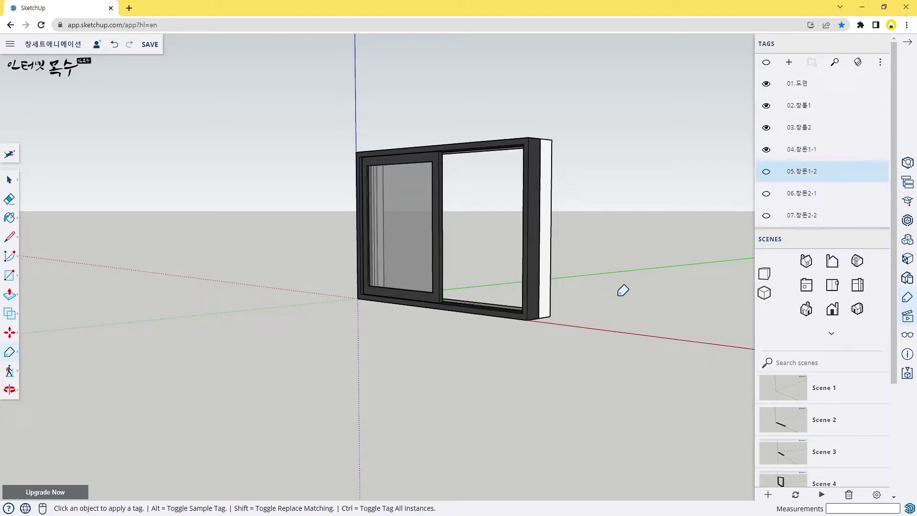
middle_drag(460, 313, 543, 393)
key(shift+t)
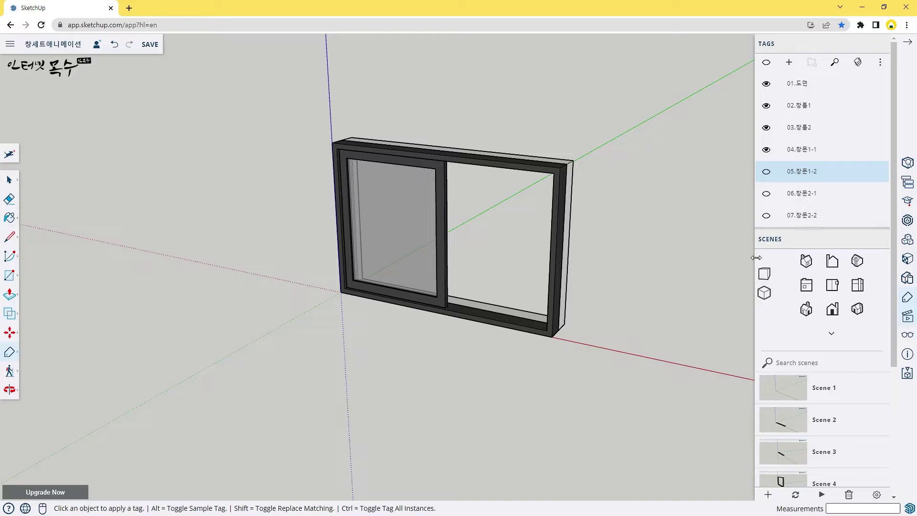
click(766, 172)
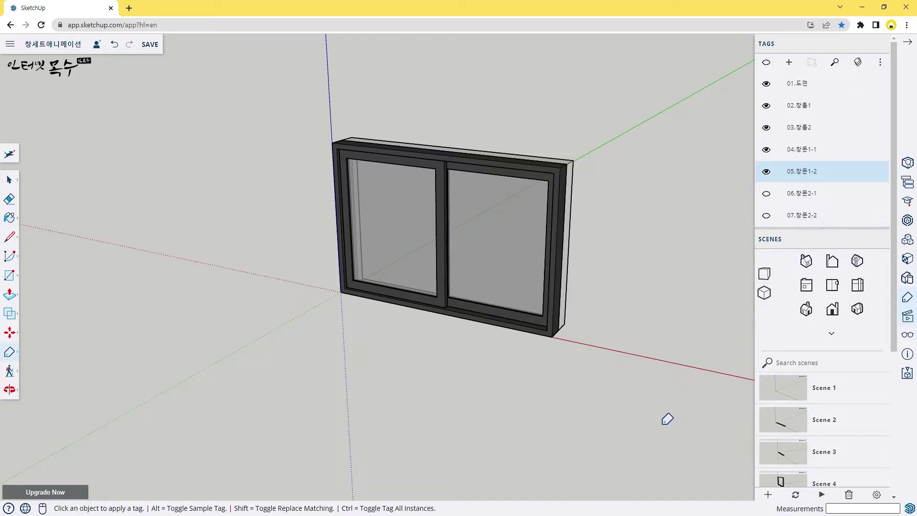
- Show the 06.창문2-1 sash from a closer, more frontal view
mouse_move(821, 194)
click(766, 194)
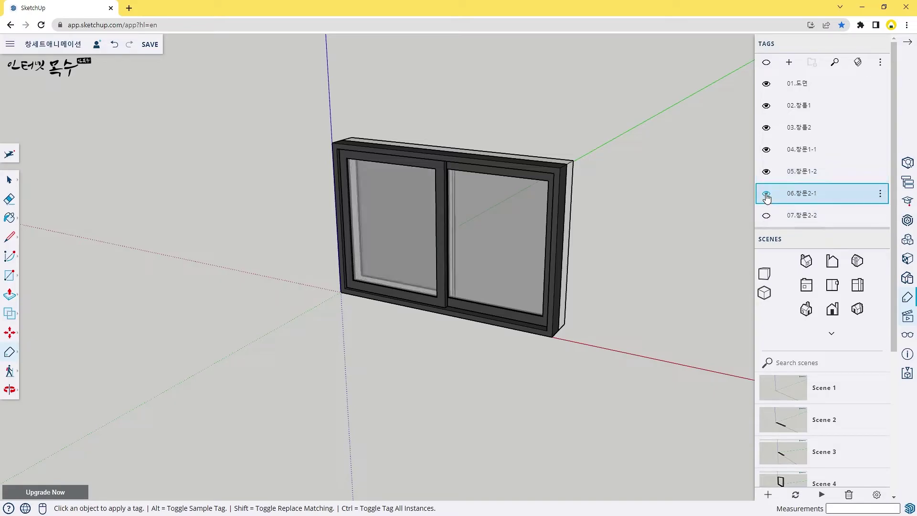
click(766, 194)
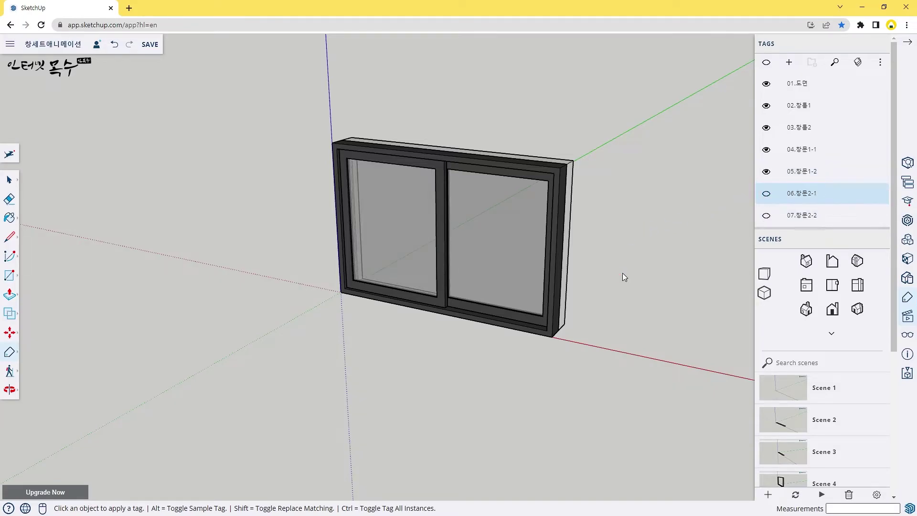
mouse_move(624, 276)
middle_down()
mouse_move(148, 268)
mouse_move(113, 209)
middle_up()
mouse_move(532, 307)
middle_down()
mouse_move(399, 321)
mouse_move(375, 338)
middle_up()
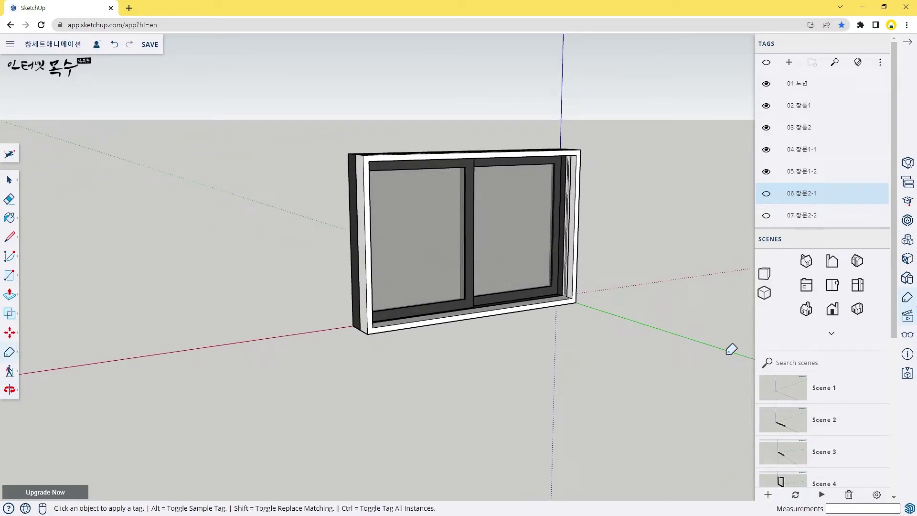
click(766, 194)
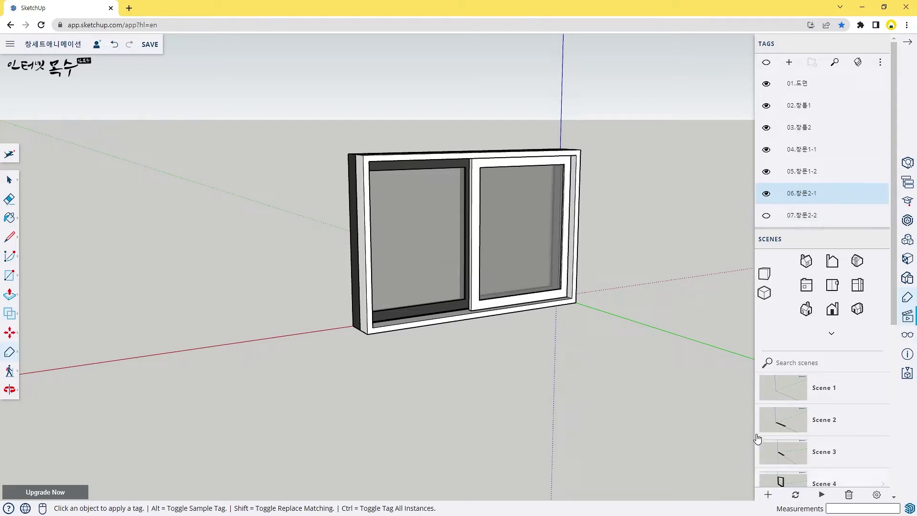
- Show the 07.창문2-2 sash from a near-front elevation and save the finished window as a scene
click(766, 216)
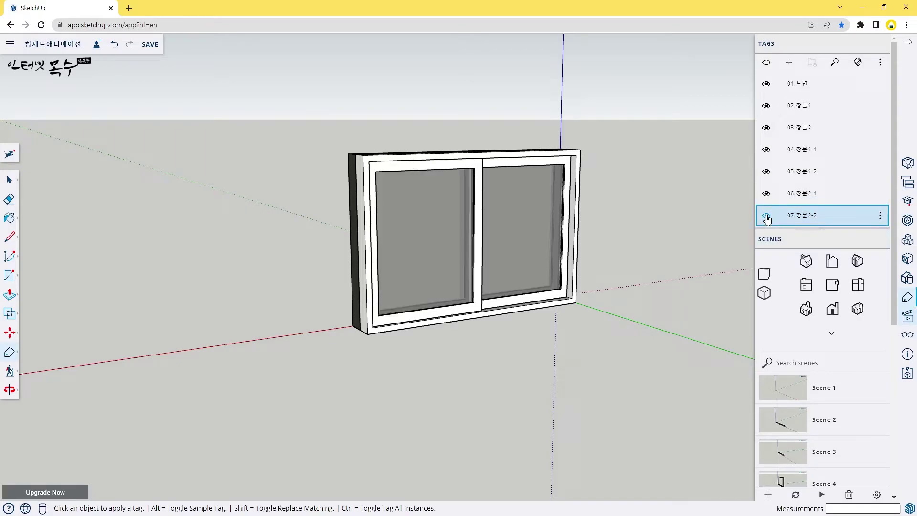
click(766, 217)
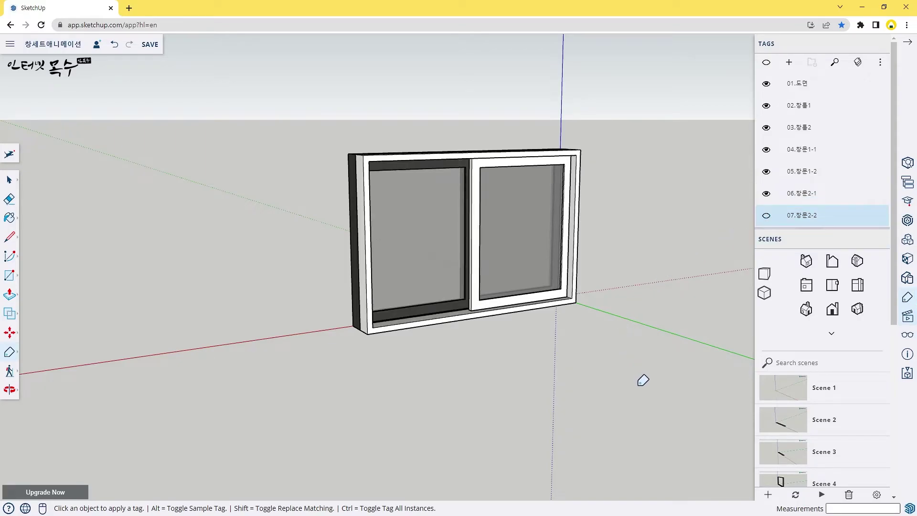
mouse_move(640, 378)
middle_down()
mouse_move(485, 304)
mouse_move(365, 274)
middle_up()
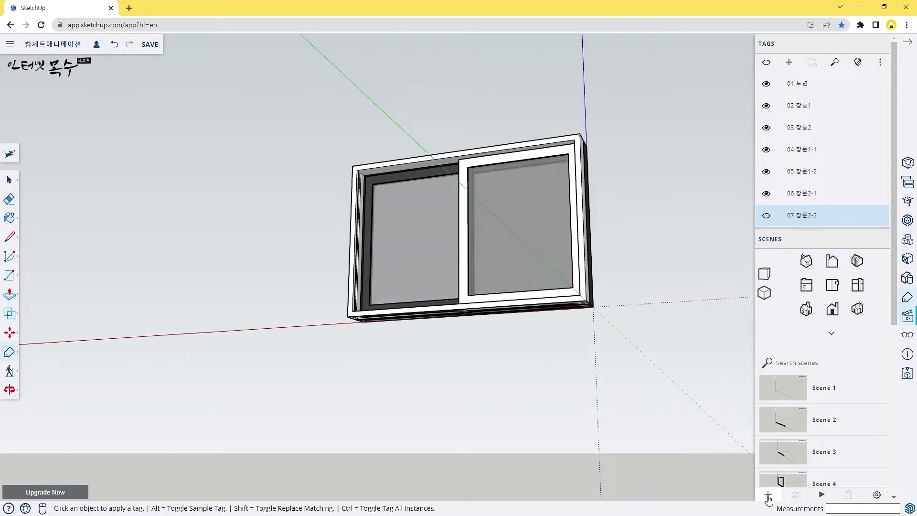
click(766, 216)
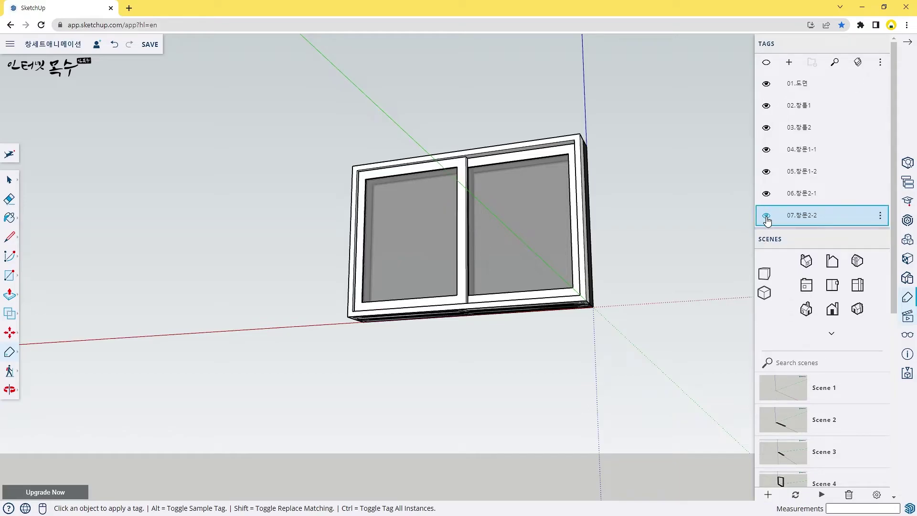
click(770, 496)
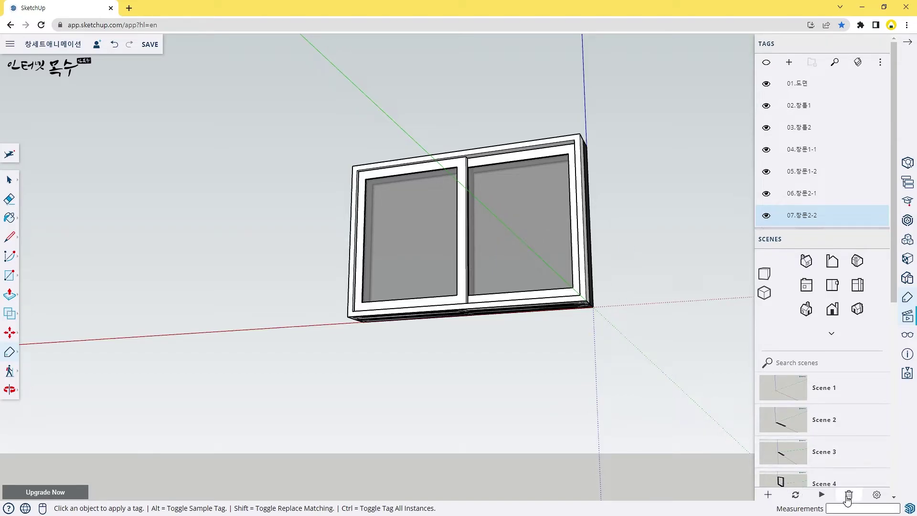
- Set the scene Transition and Delay Time to 1 second in the animation settings
click(877, 496)
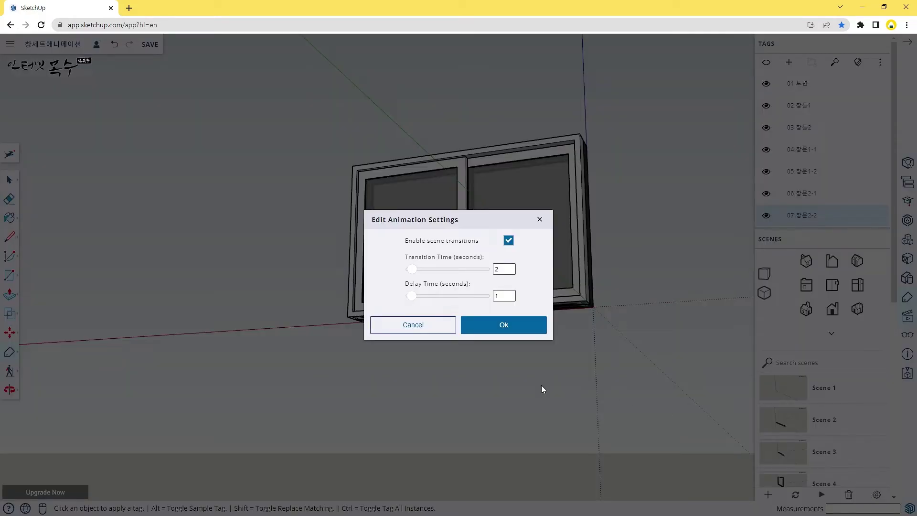
mouse_move(503, 268)
click(510, 297)
click(506, 325)
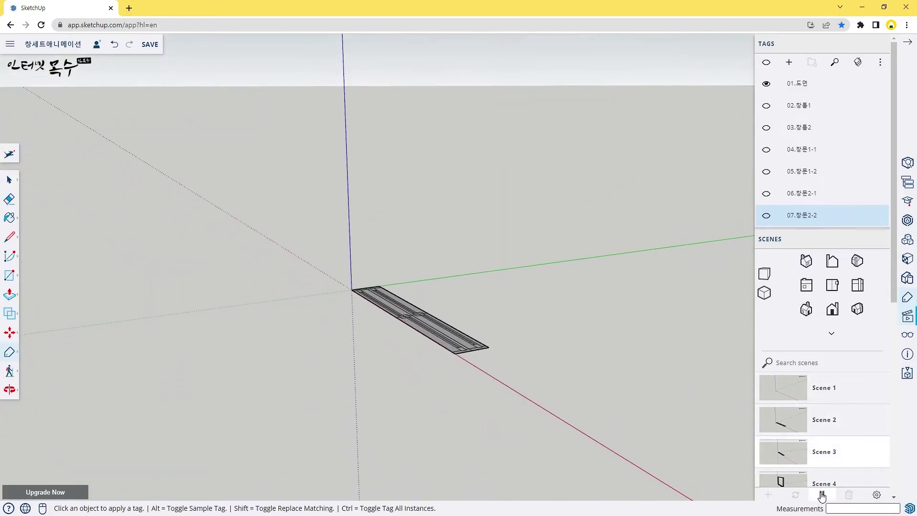
- Stop playback, return to Scene 14, and orbit to an angled view of the window
click(821, 495)
scroll(827, 458, down, 5)
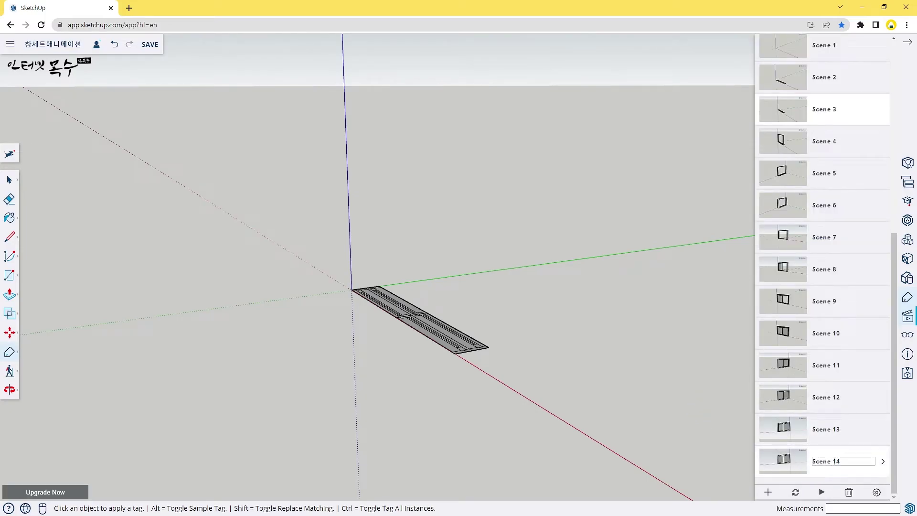
click(792, 468)
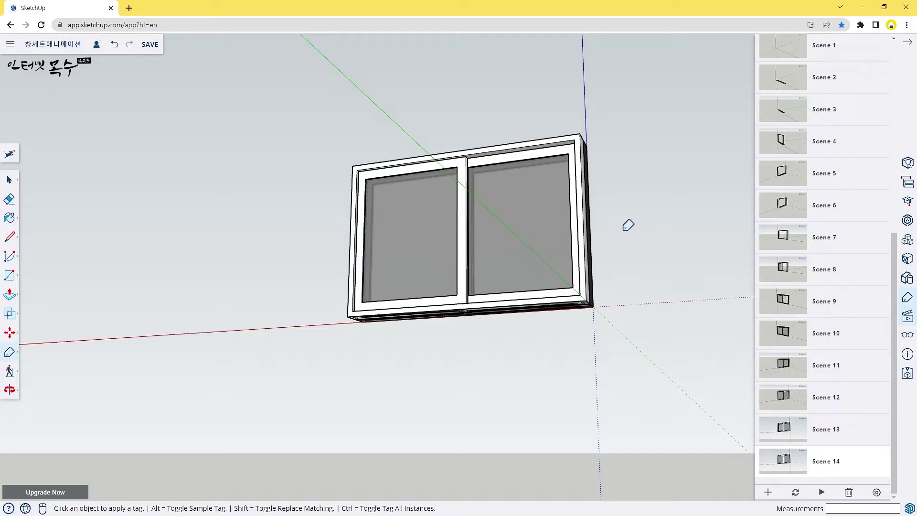
mouse_move(628, 234)
middle_down()
mouse_move(597, 251)
mouse_move(519, 345)
mouse_move(573, 249)
mouse_move(539, 338)
mouse_move(549, 266)
mouse_move(429, 313)
mouse_move(479, 377)
middle_up()
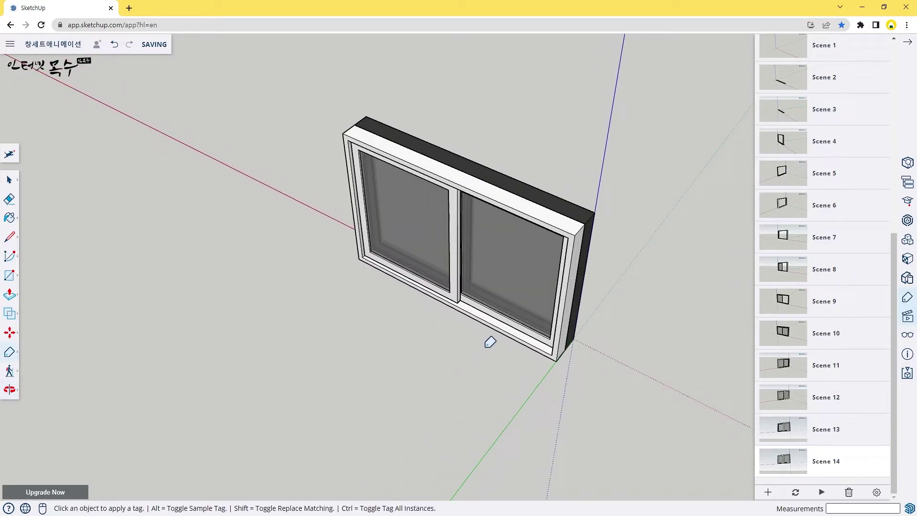
middle_drag(490, 342, 769, 497)
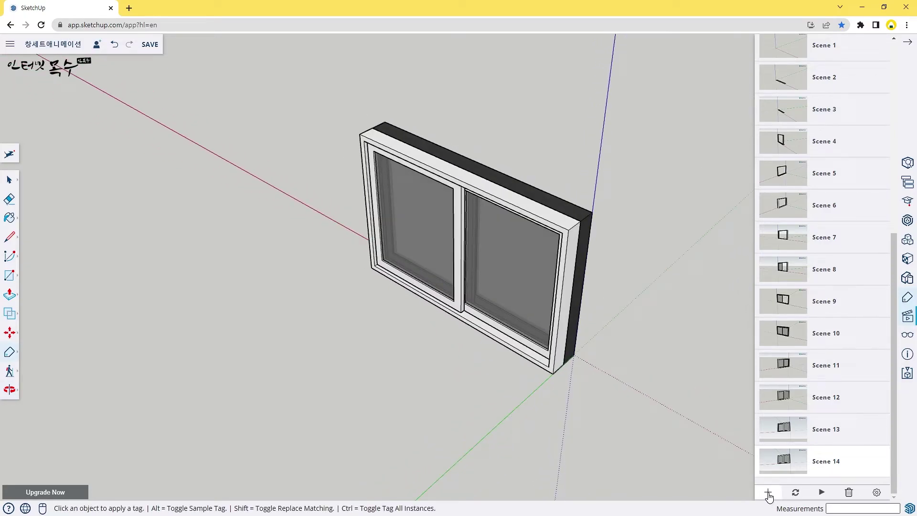
- Add new scenes of the angled window view, leaving Scene 16's name unchanged
click(769, 496)
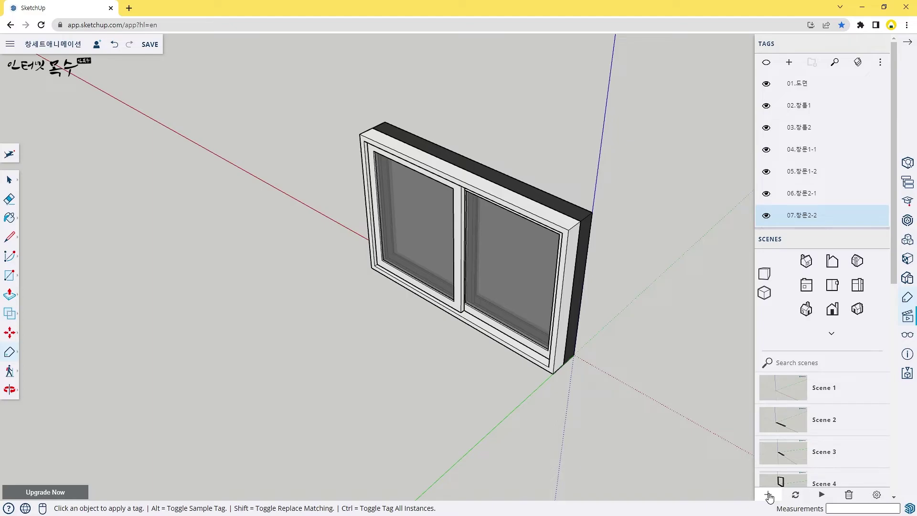
scroll(786, 390, down, 8)
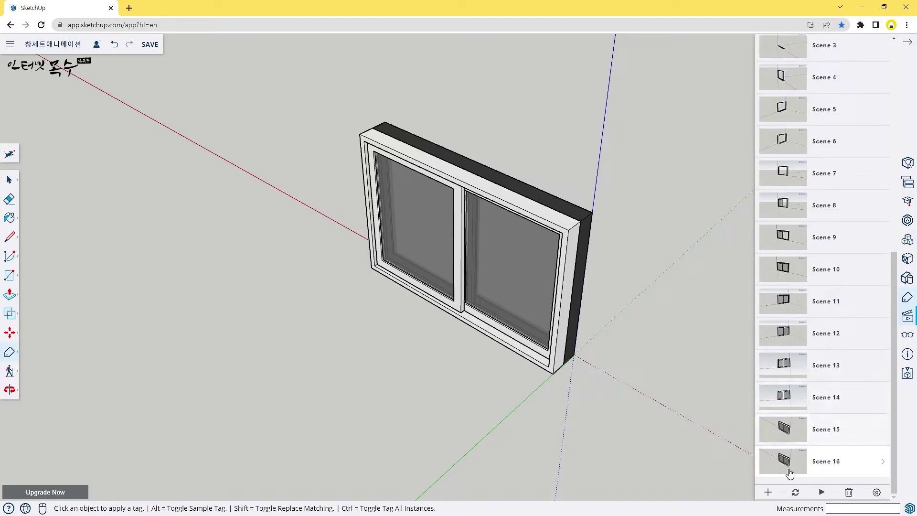
click(768, 493)
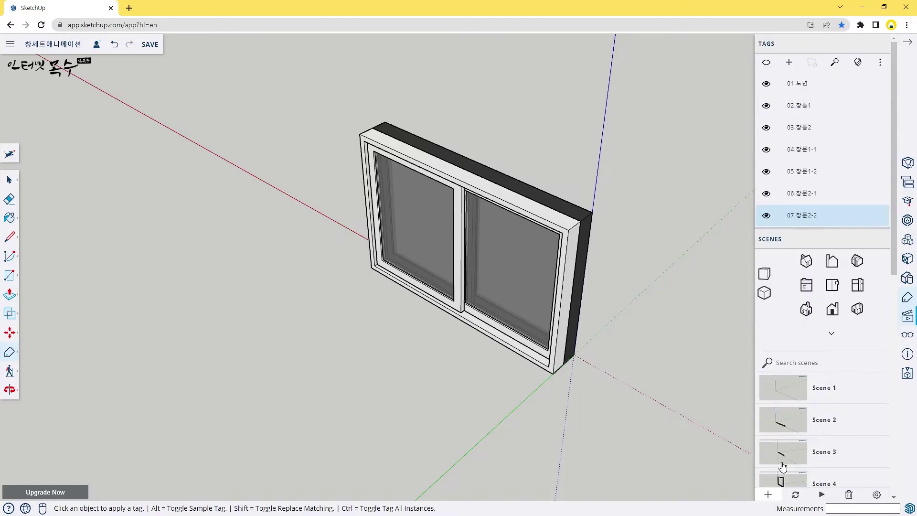
scroll(778, 405, down, 8)
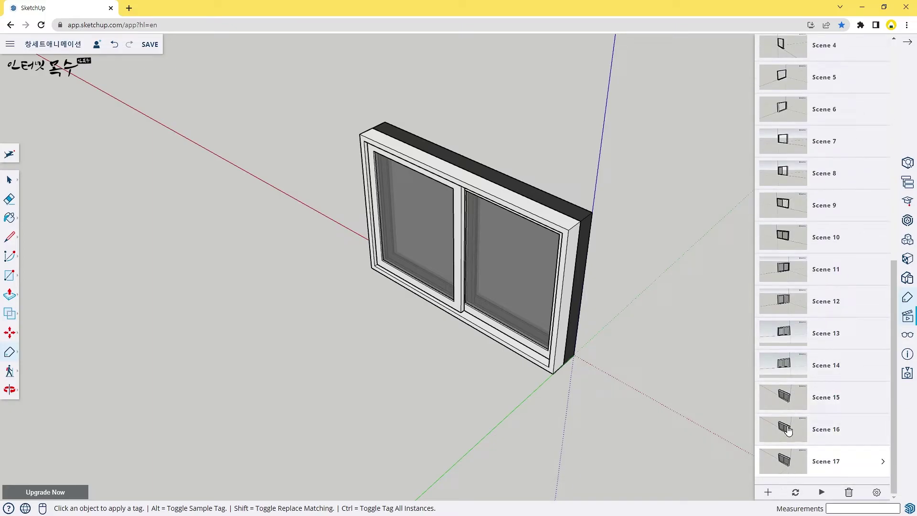
click(770, 492)
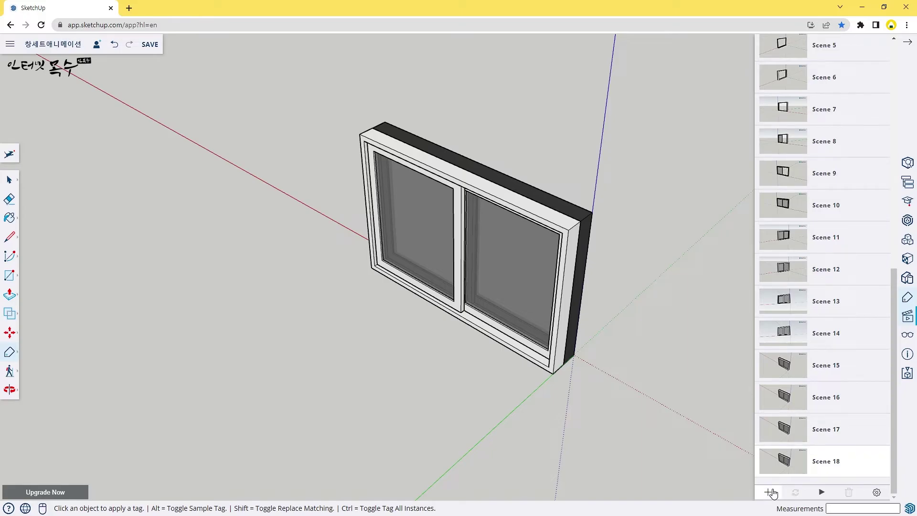
scroll(770, 458, up, 10)
scroll(825, 401, down, 3)
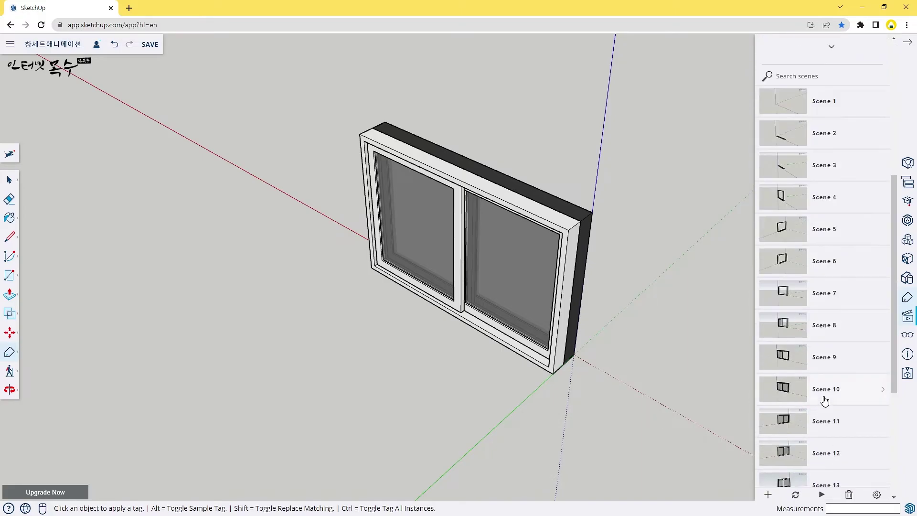
scroll(825, 400, down, 5)
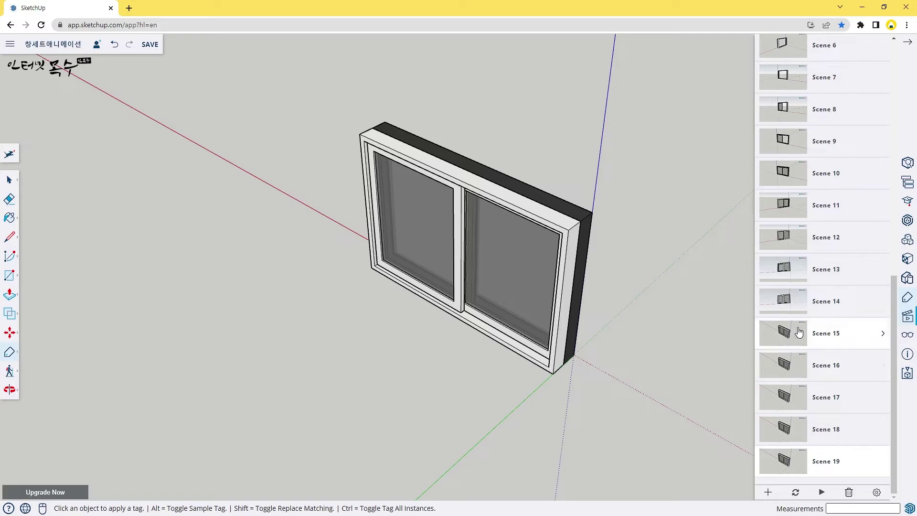
double_click(819, 378)
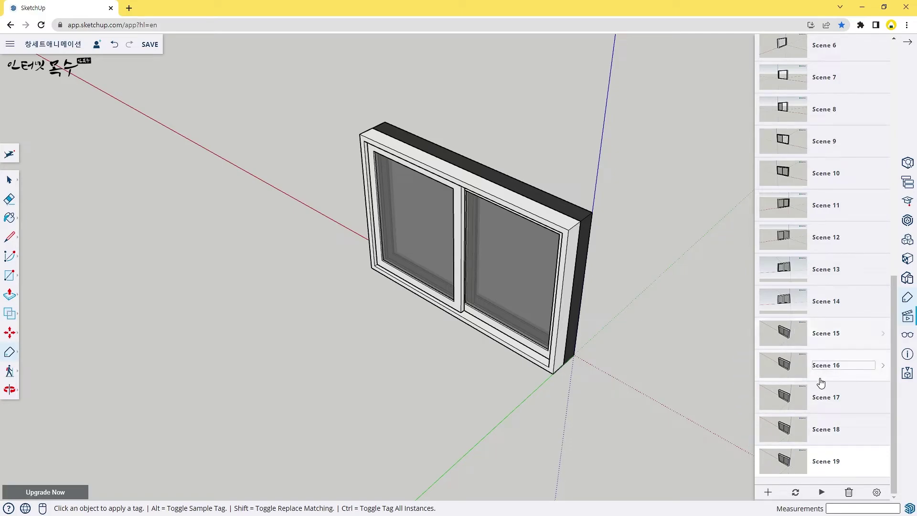
key(Return)
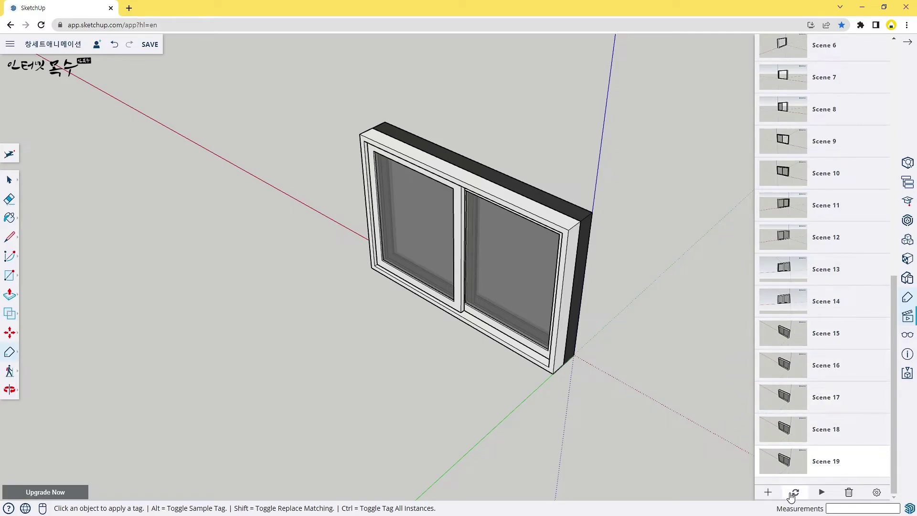
click(821, 493)
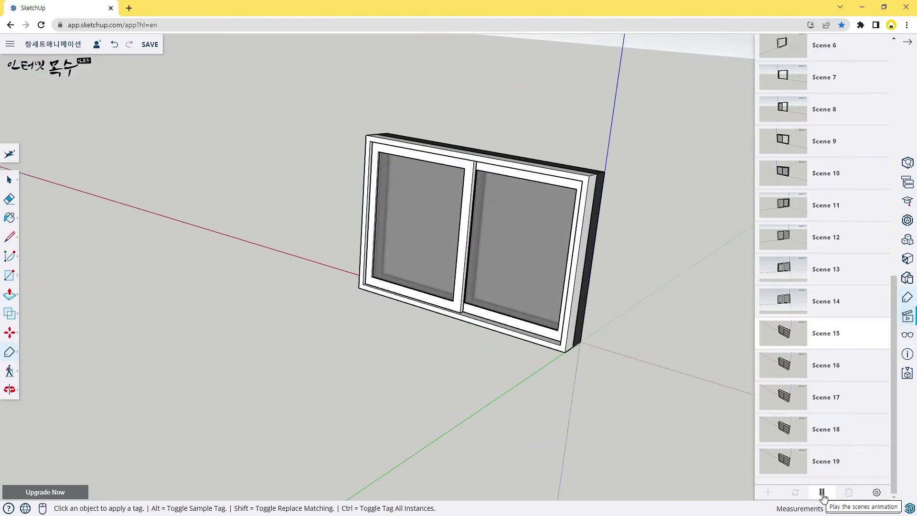
click(821, 493)
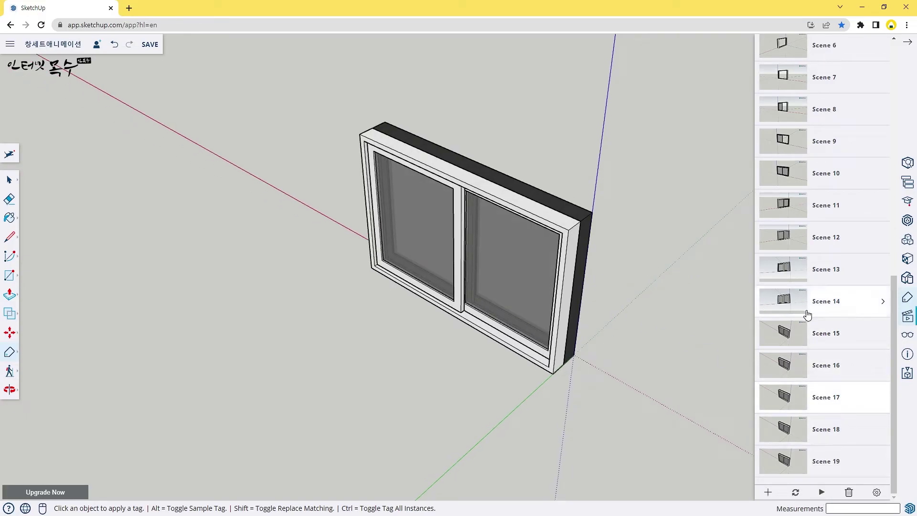
click(785, 462)
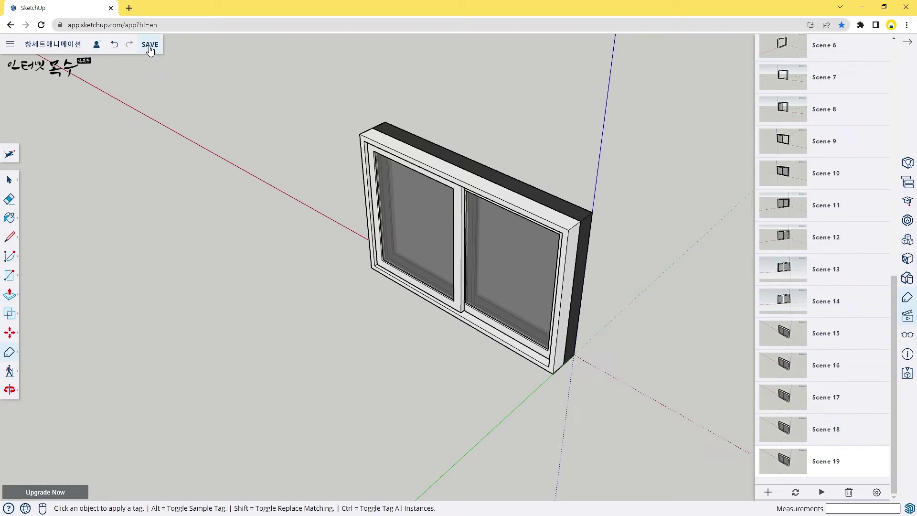
- Save the model and switch to the OBS Studio window
click(148, 47)
key(alt+Tab)
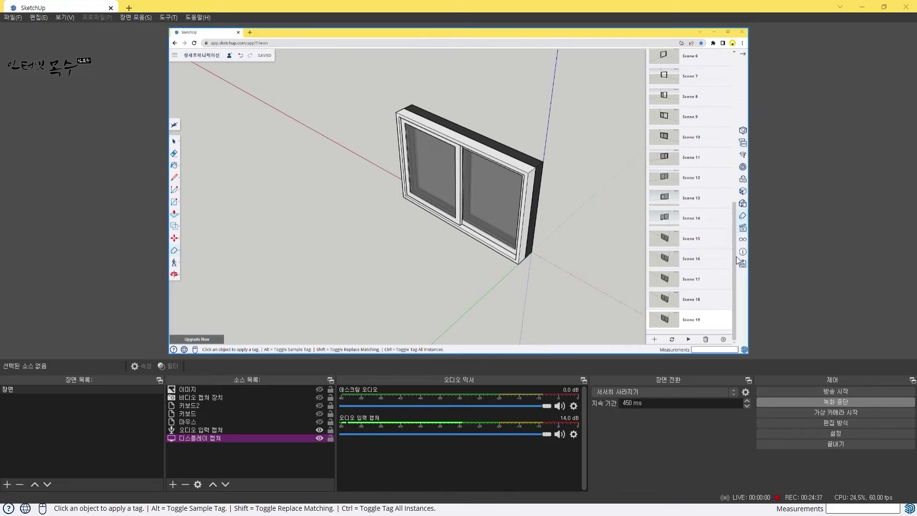
scroll(692, 183, up, 1)
scroll(693, 183, up, 5)
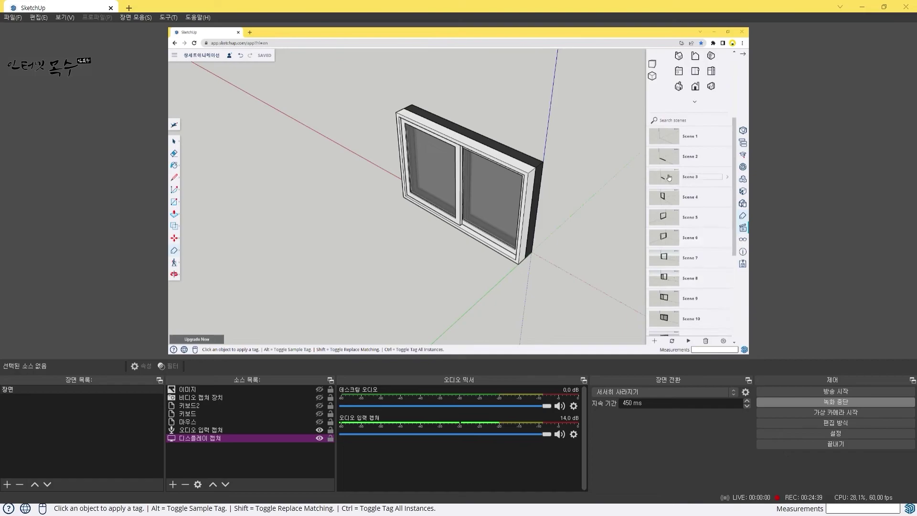
scroll(678, 143, up, 3)
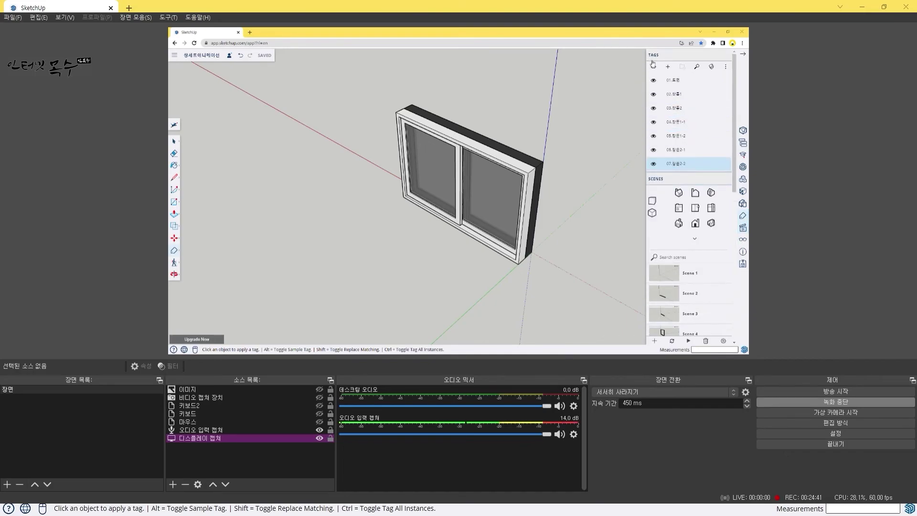
scroll(682, 263, down, 10)
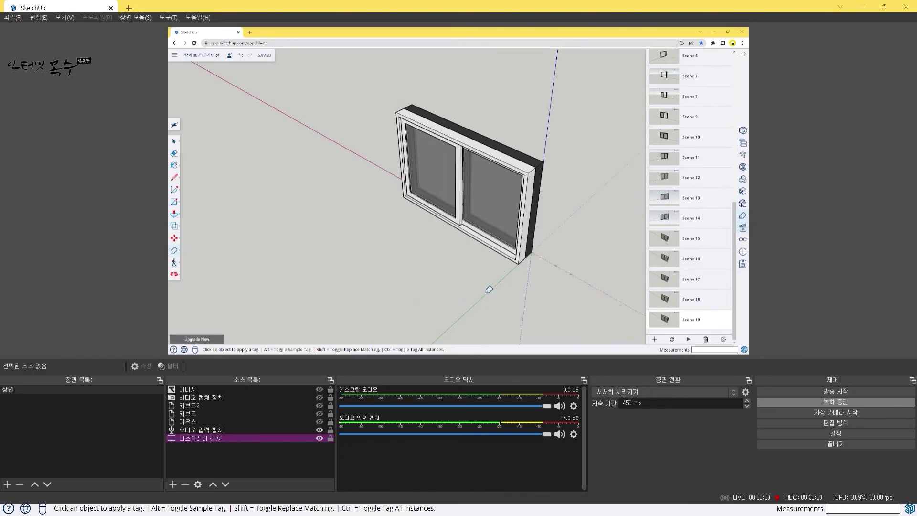
click(688, 340)
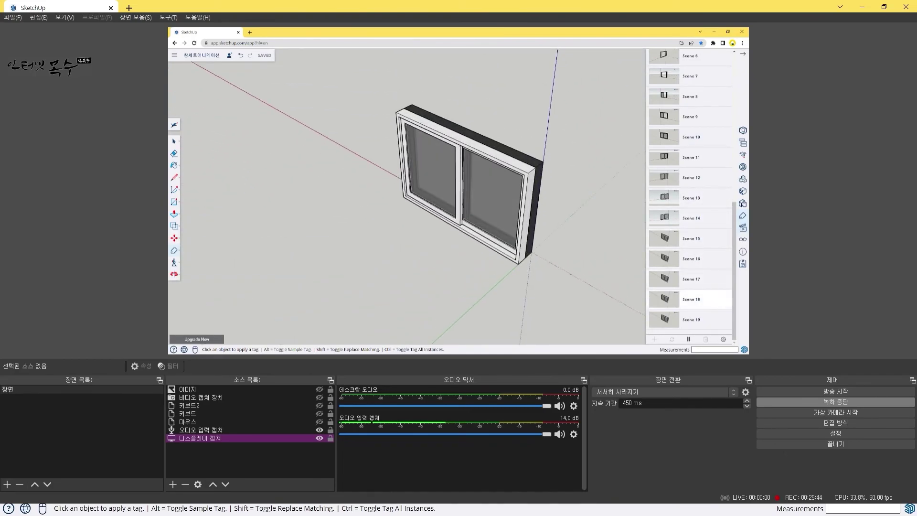
click(688, 340)
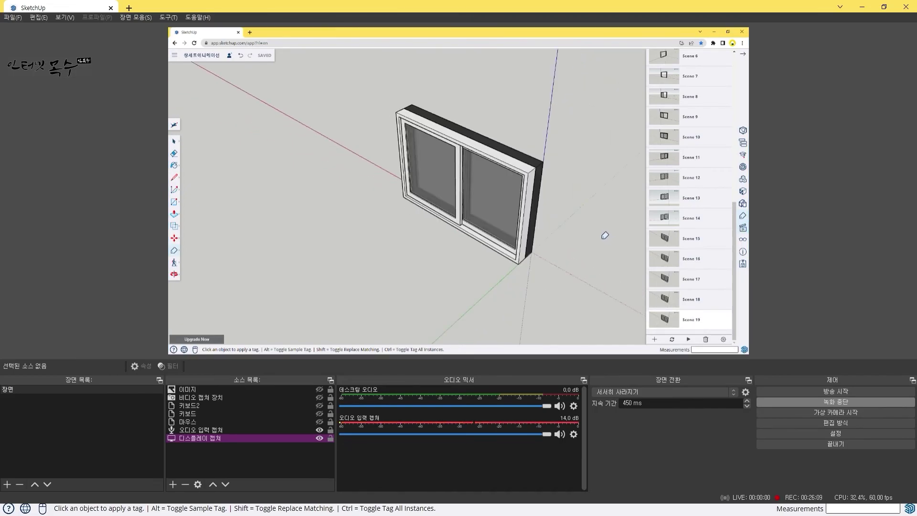
scroll(690, 213, up, 2)
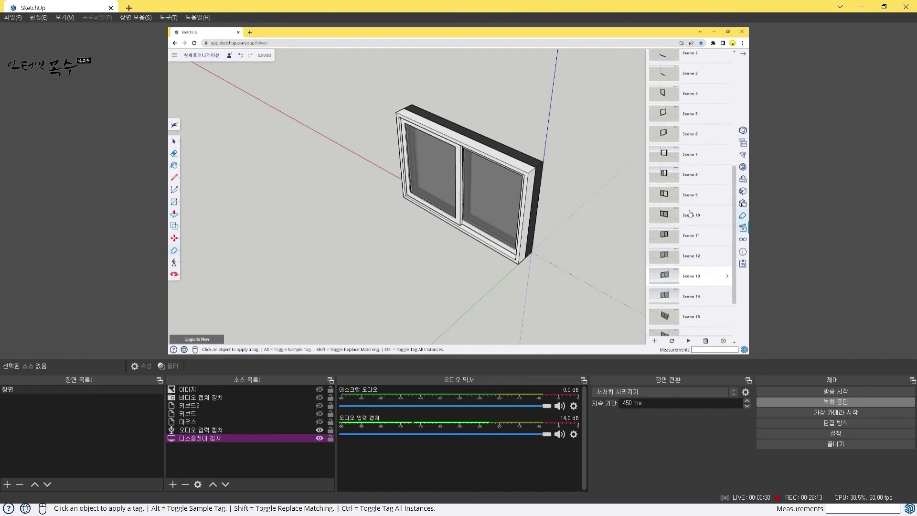
scroll(690, 213, up, 5)
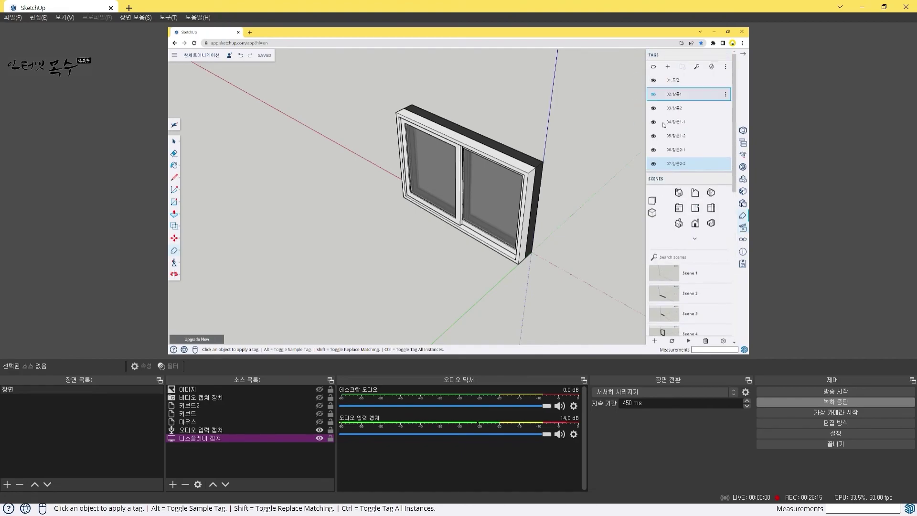
scroll(669, 157, down, 5)
scroll(583, 226, up, 3)
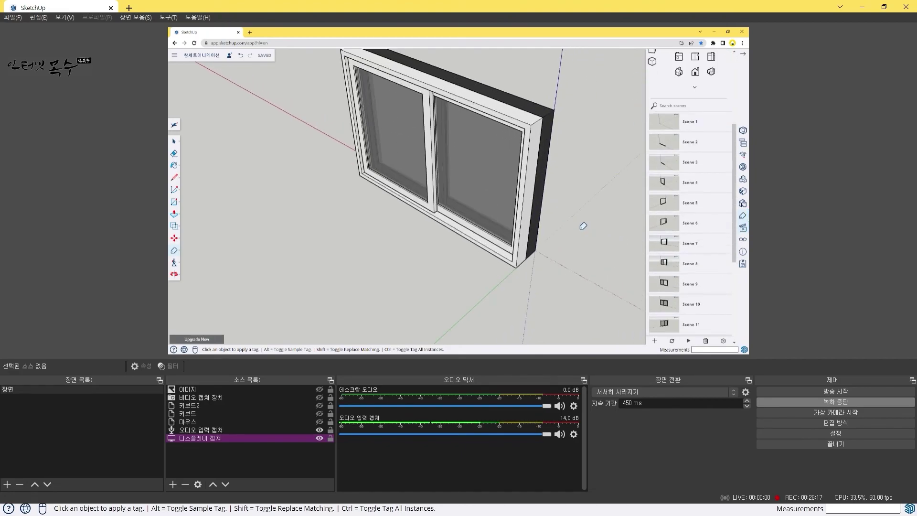
scroll(583, 225, down, 3)
scroll(687, 277, down, 4)
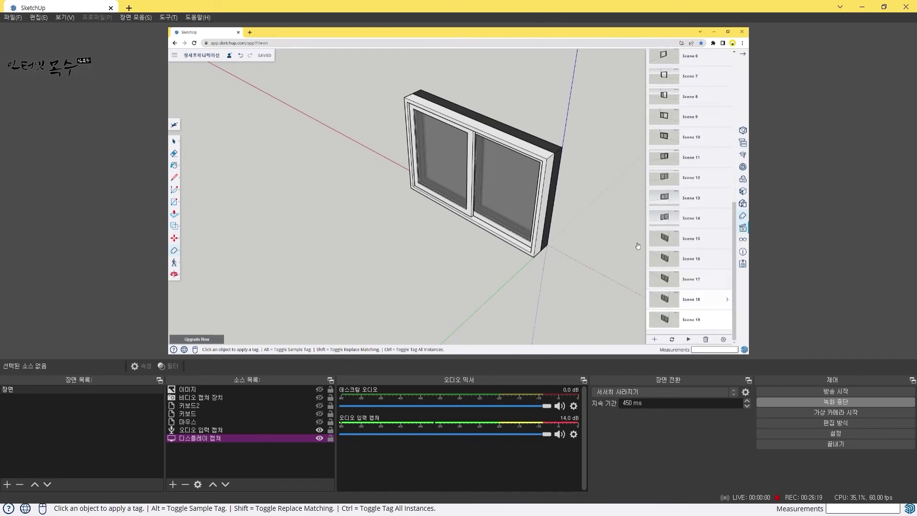